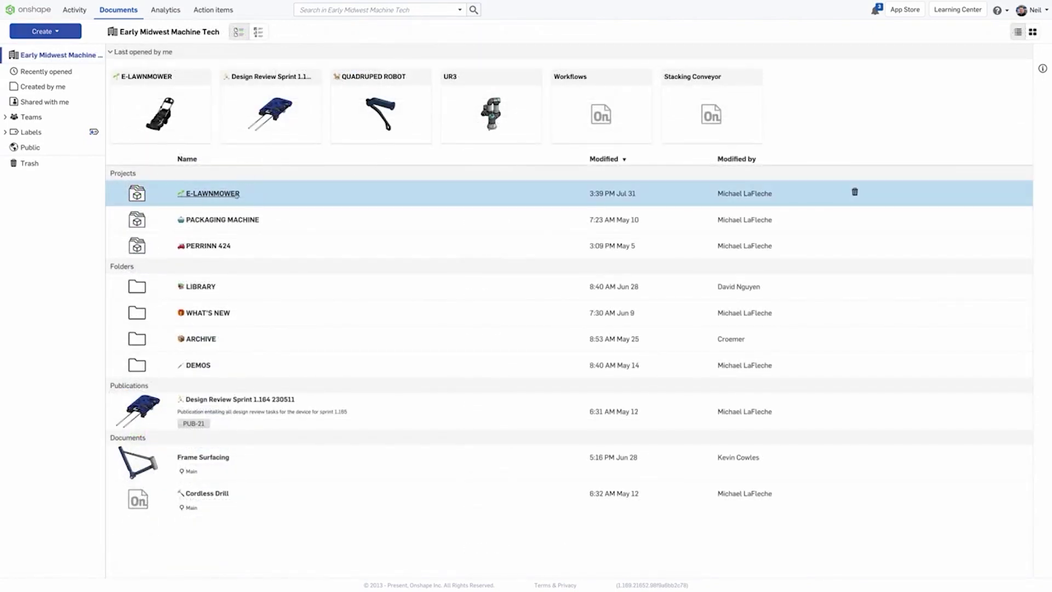
Open the E-LAWNMOWER project's HANDLE folder and list its components at latest revisions
left_click(235, 194)
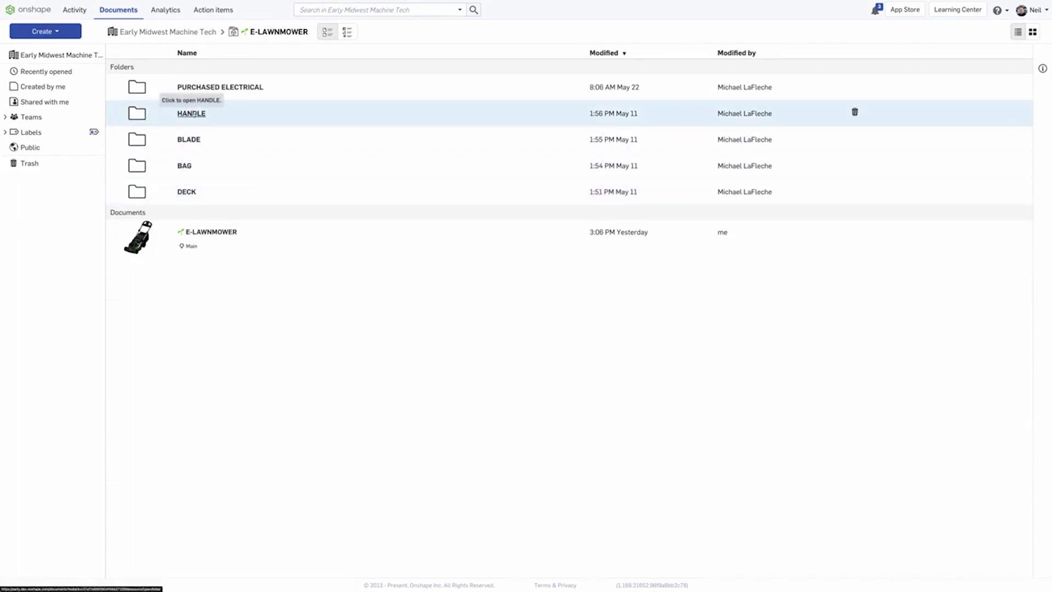
left_click(196, 113)
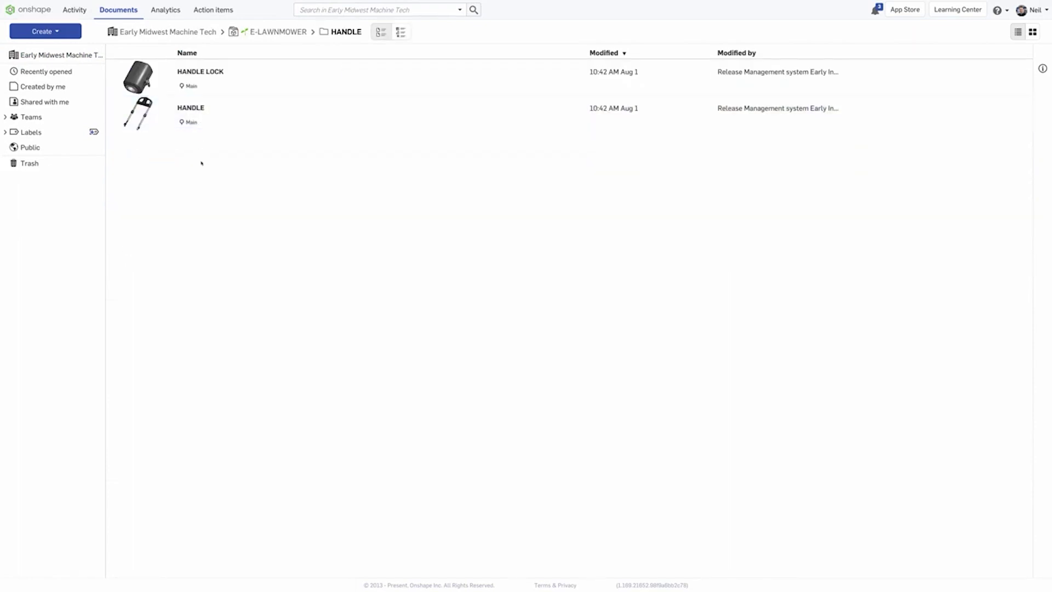
left_click(400, 32)
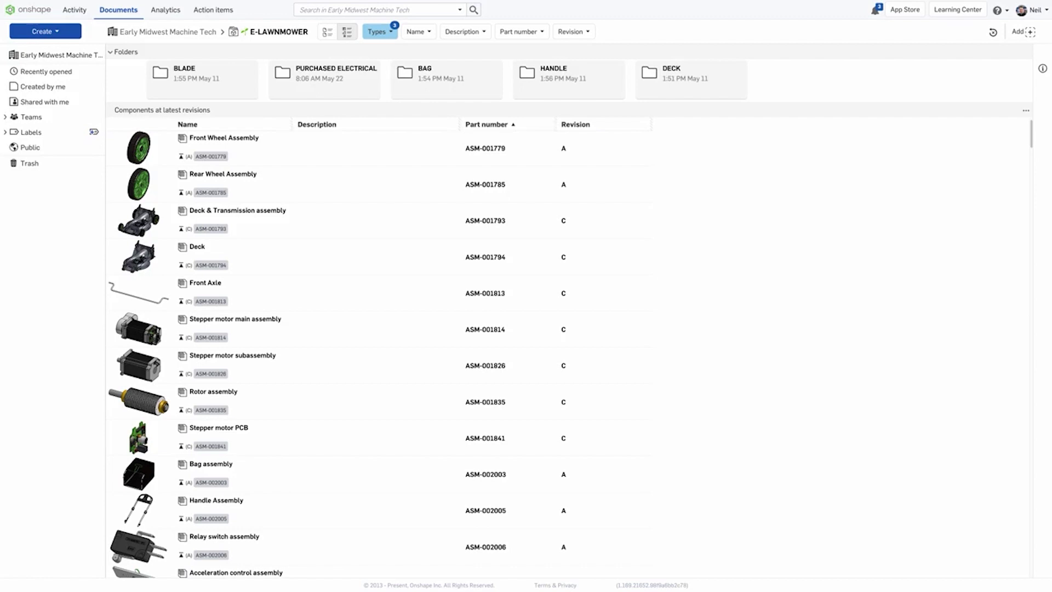
Return to the folder list, then switch back to the filterable components list
left_click(389, 34)
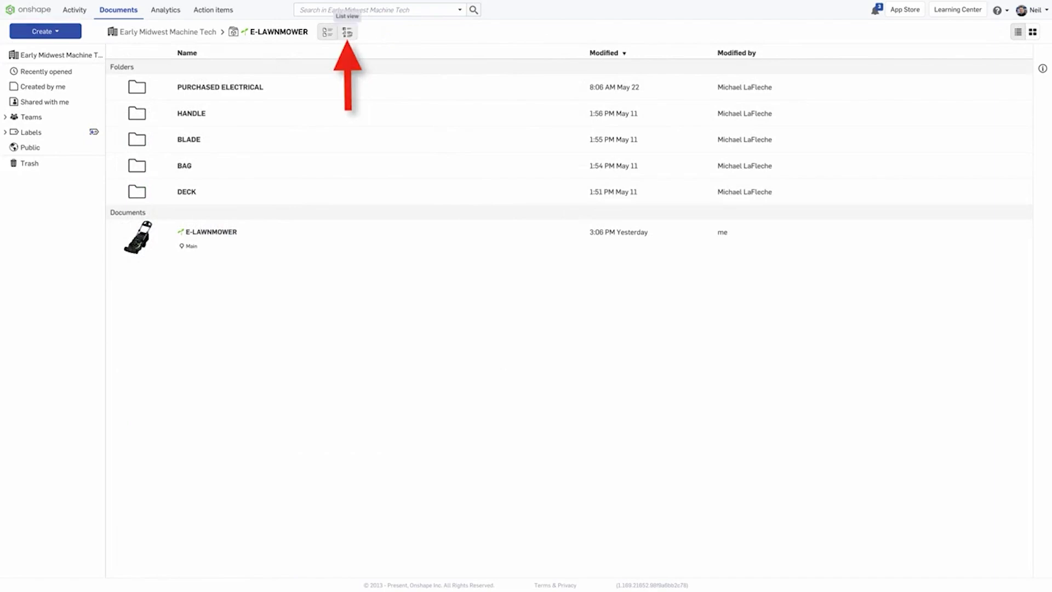
left_click(347, 32)
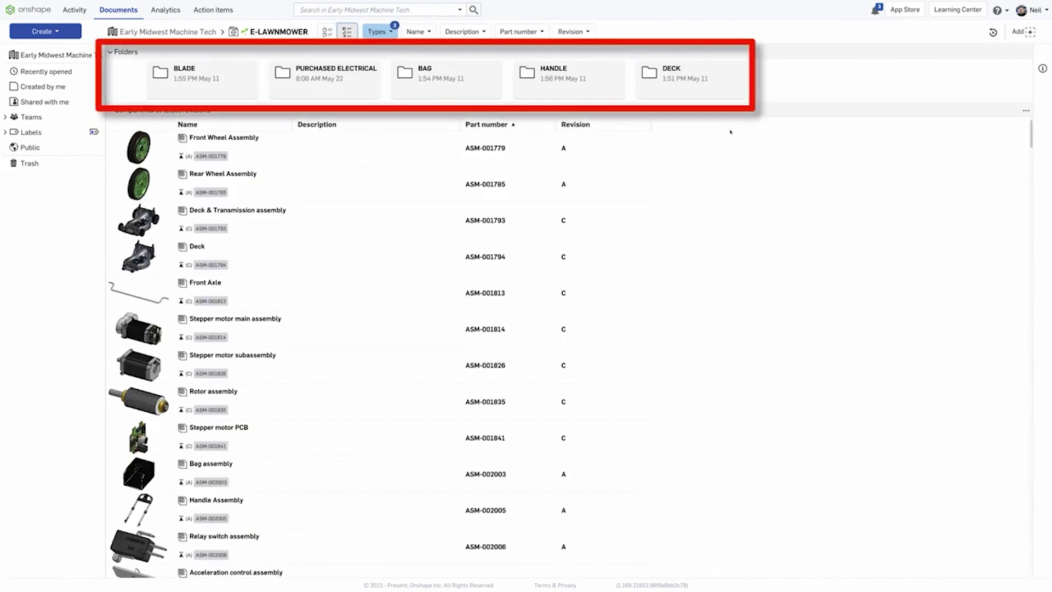
scroll(731, 140, "down", 1)
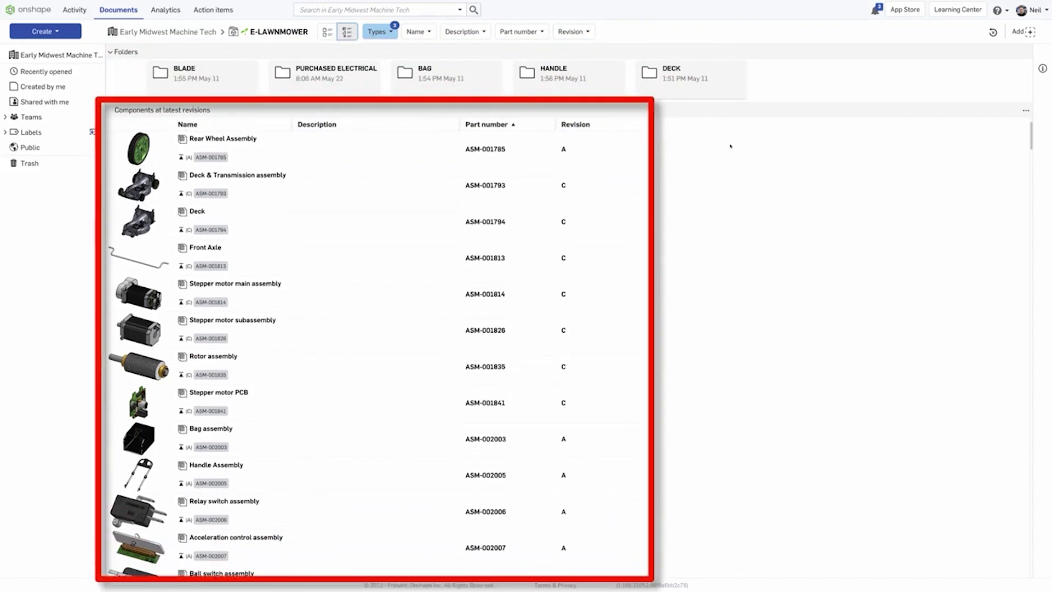
scroll(730, 146, "down", 2)
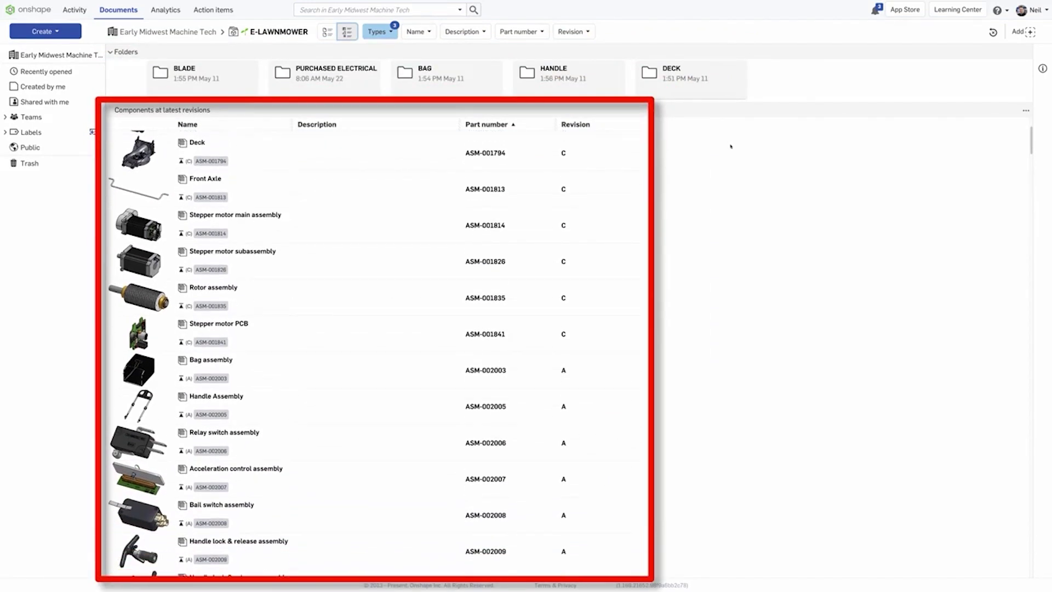
scroll(730, 146, "down", 1)
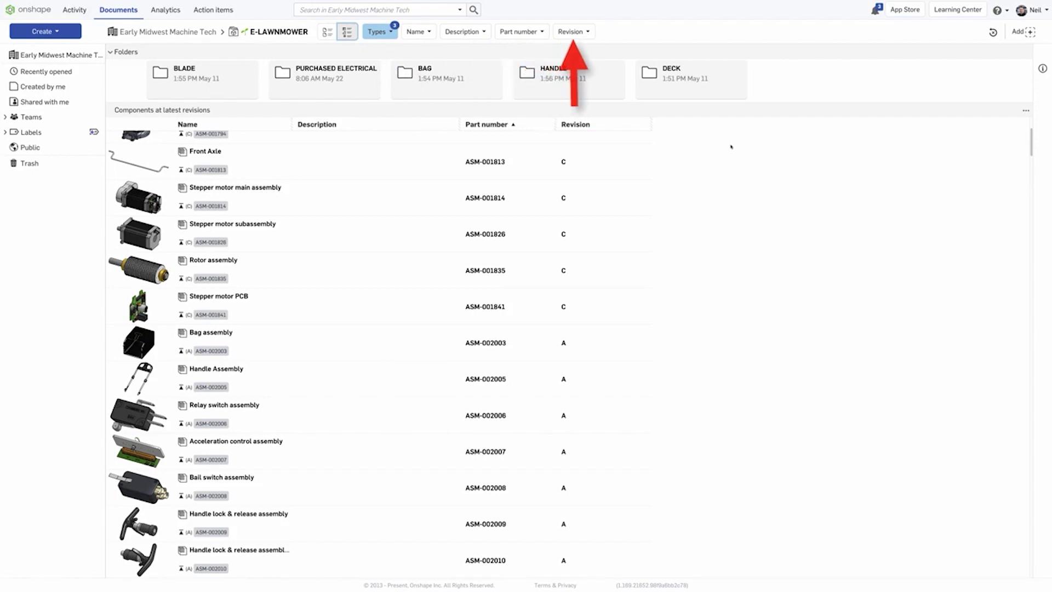
Filter the components by name 'deck' and revision C
left_click(419, 31)
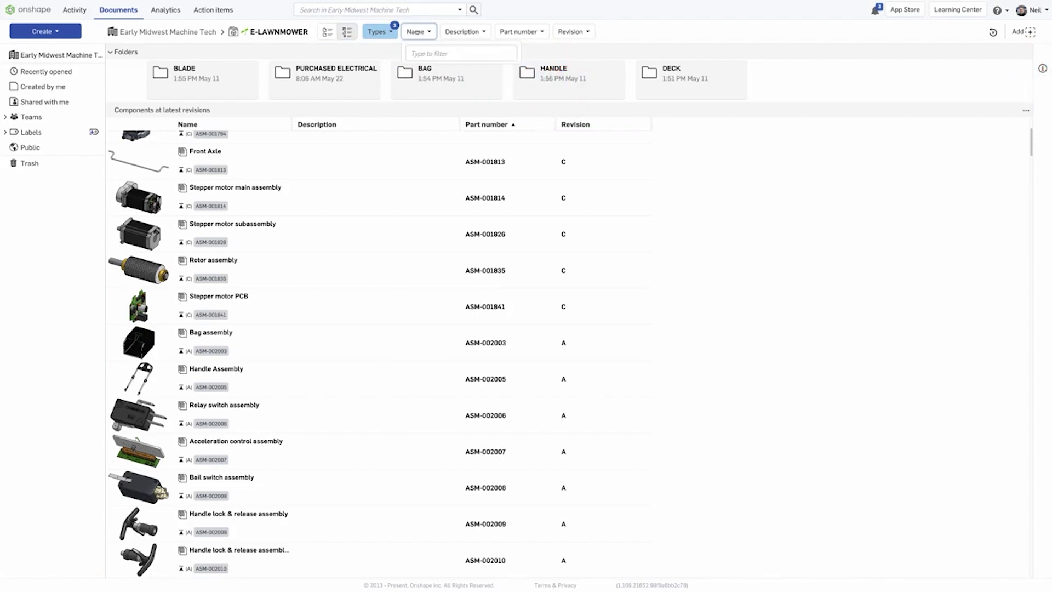
type("deck")
key("Return")
left_click(571, 31)
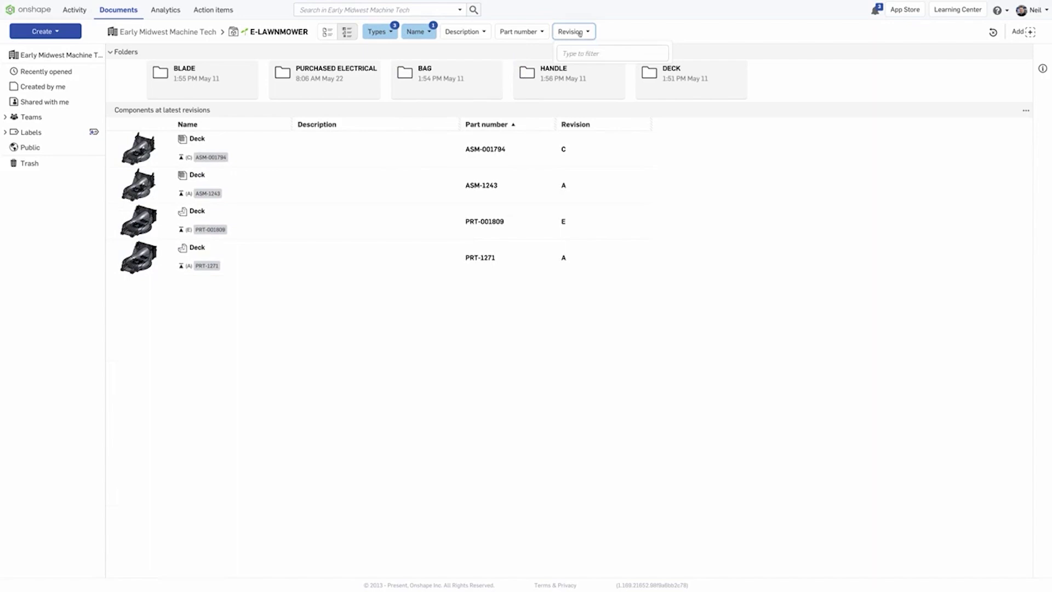
type("c")
key("Return")
left_click(629, 32)
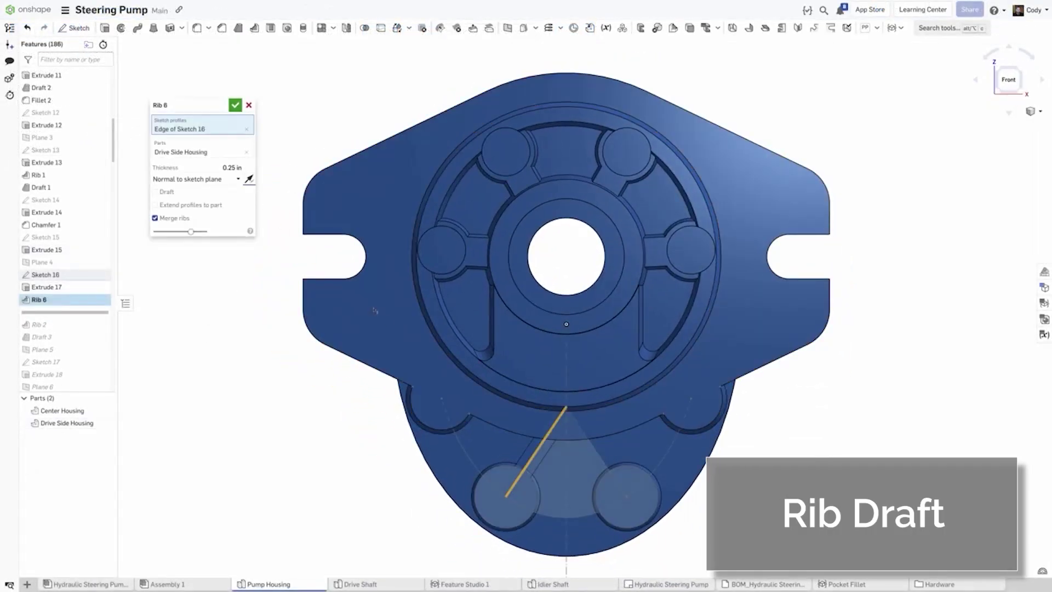
Add the second Sketch 16 line to Rib 6, enable a 4 deg draft, and commit
left_click(591, 447)
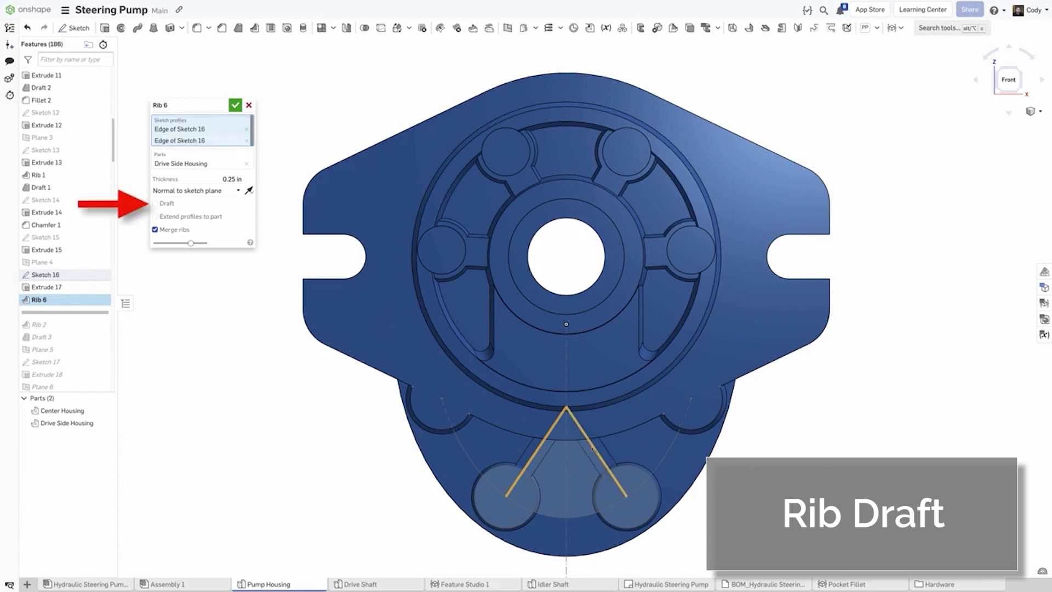
scroll(539, 544, "up", 5)
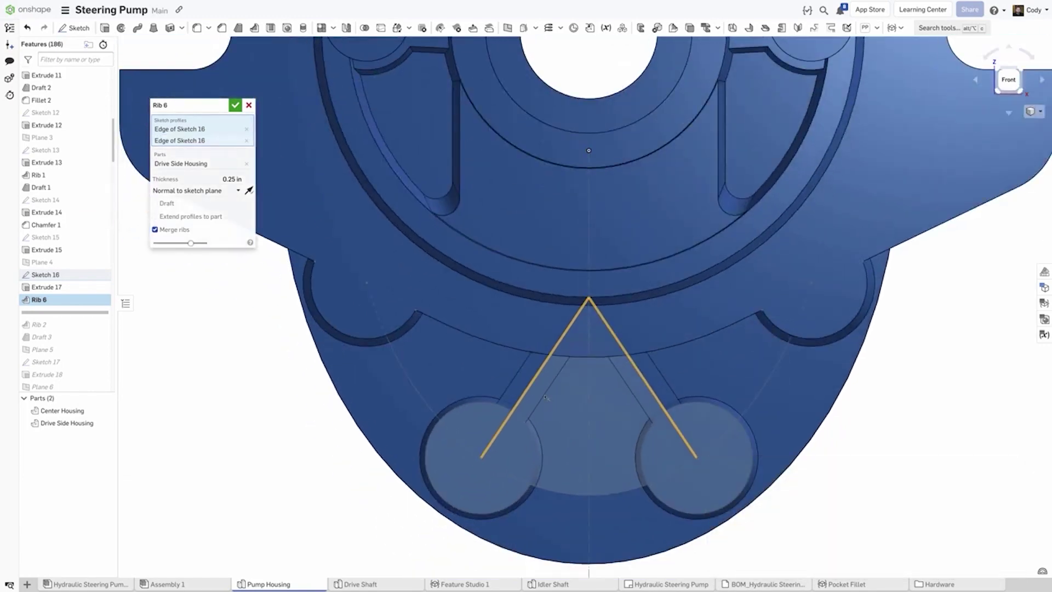
left_click(167, 203)
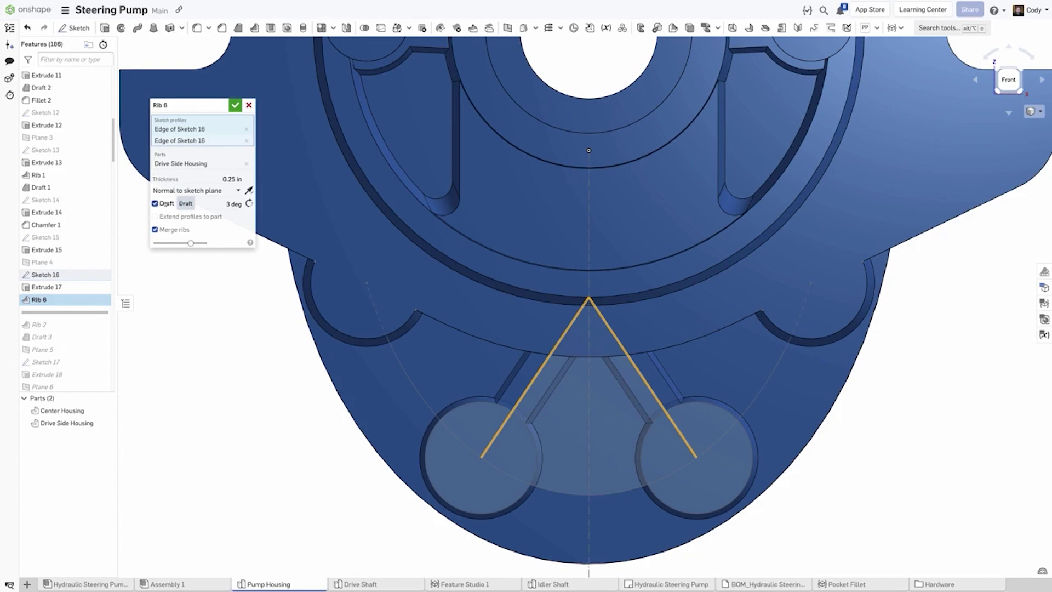
left_click(233, 204)
type("4")
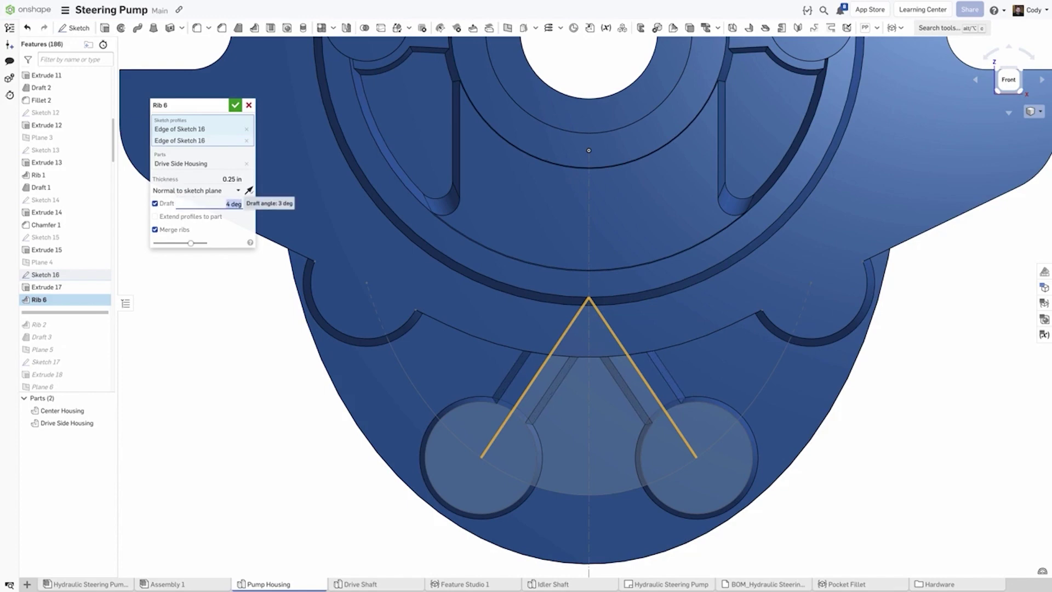
key("Return")
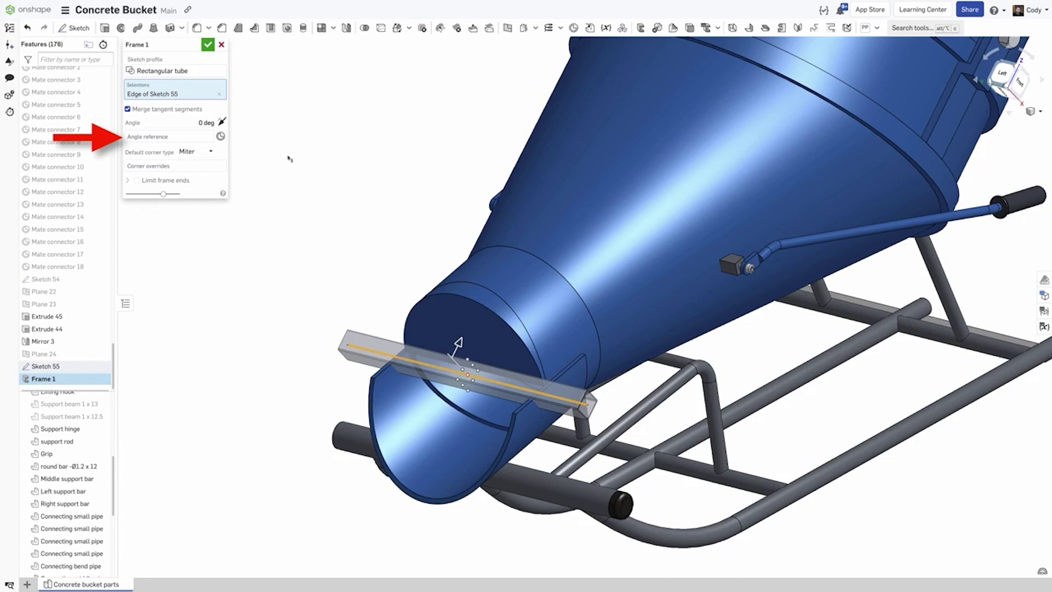
Pick Edge of Extrude 6 as Frame 1's angle reference
left_click(179, 137)
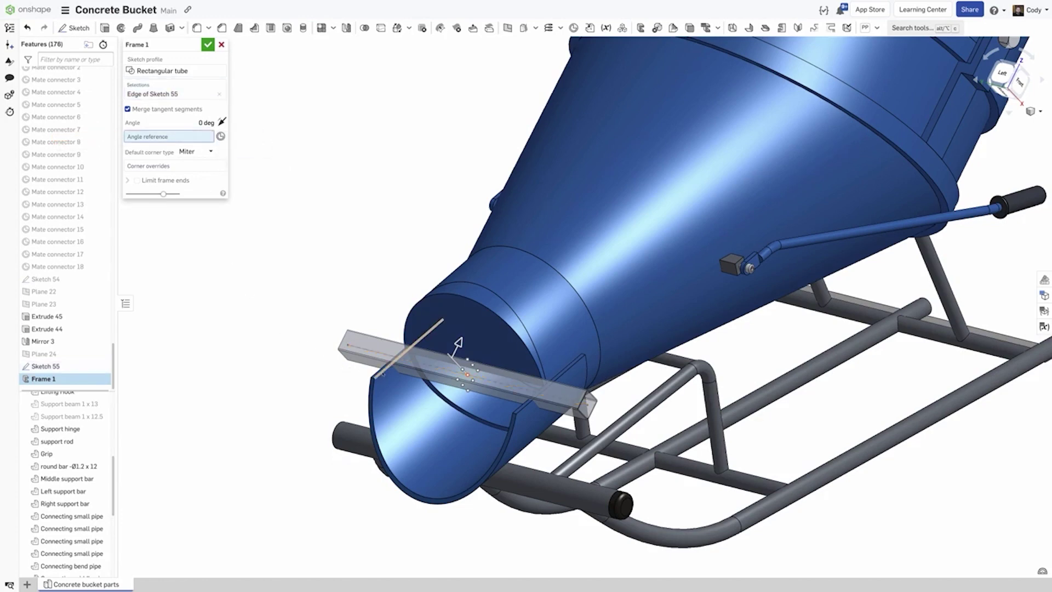
left_click(382, 374)
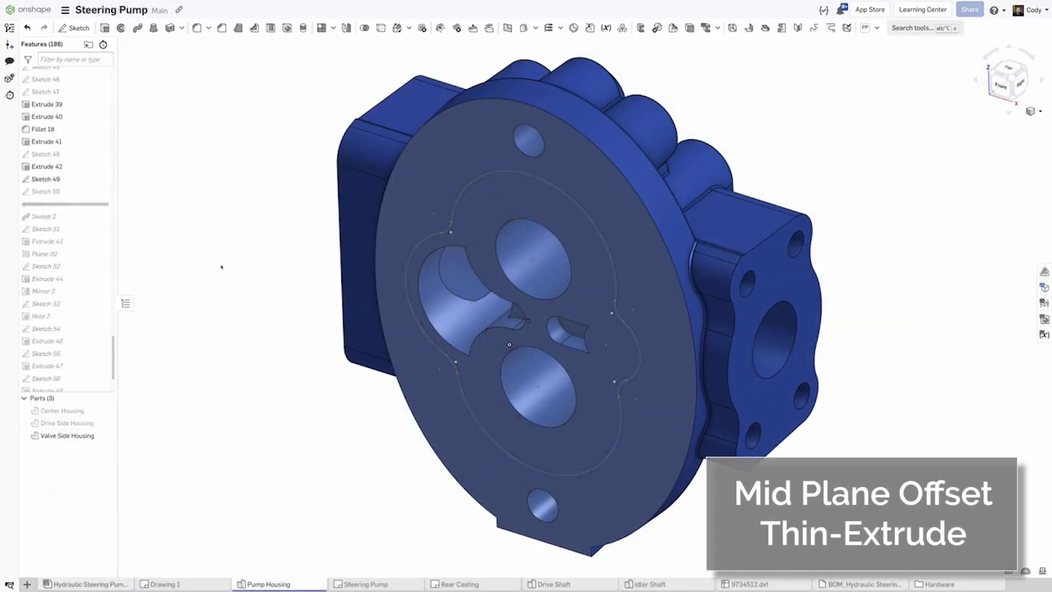
Extrude a thin mid-plane groove on Sketch 49, 0.125 in thick and 0.06 in deep
left_click(104, 28)
left_click(238, 111)
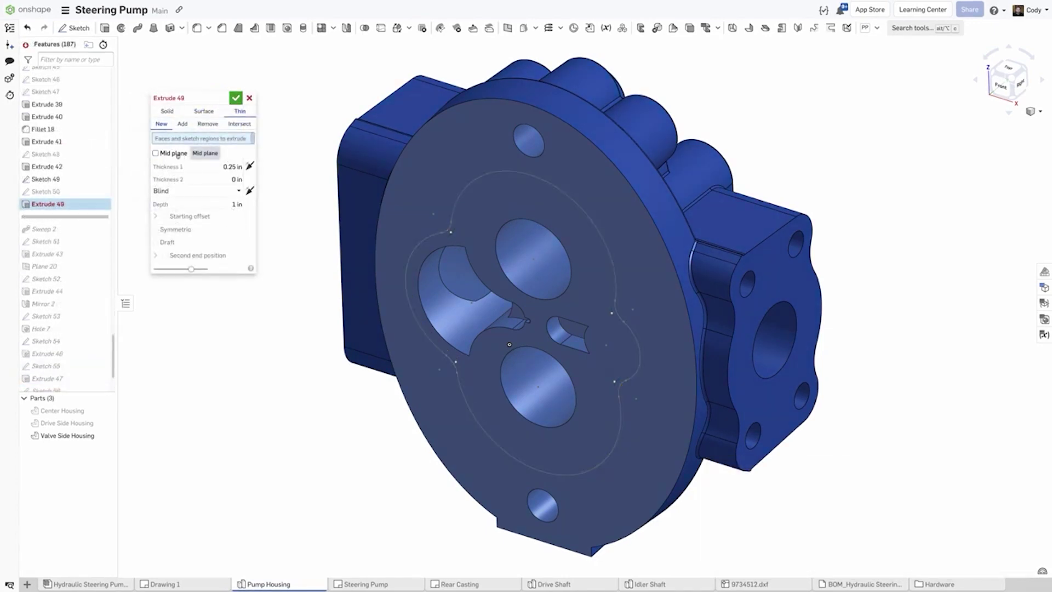
left_click(156, 153)
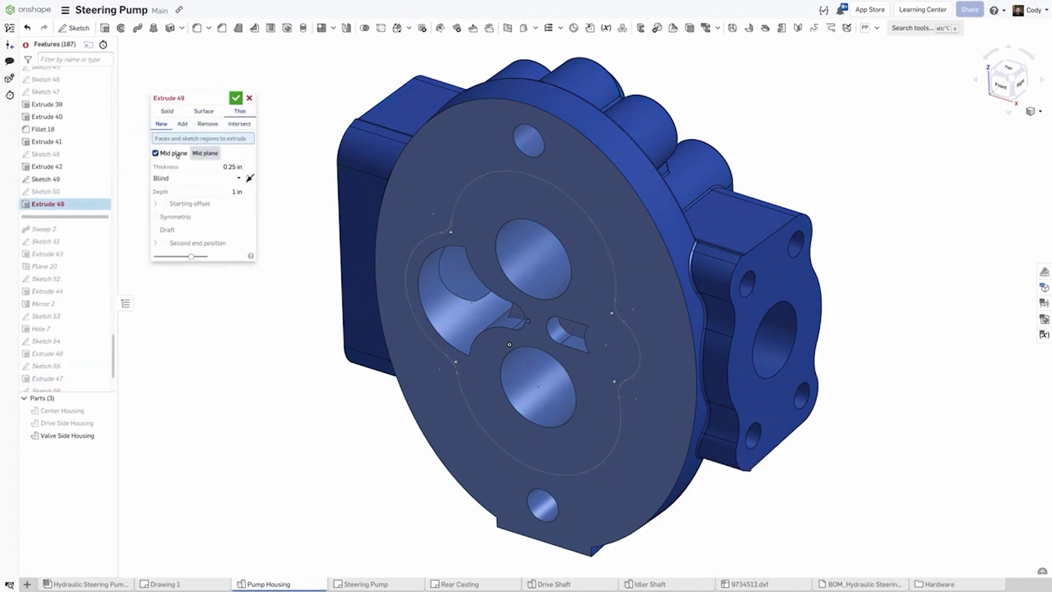
left_click(231, 166)
left_click(235, 191)
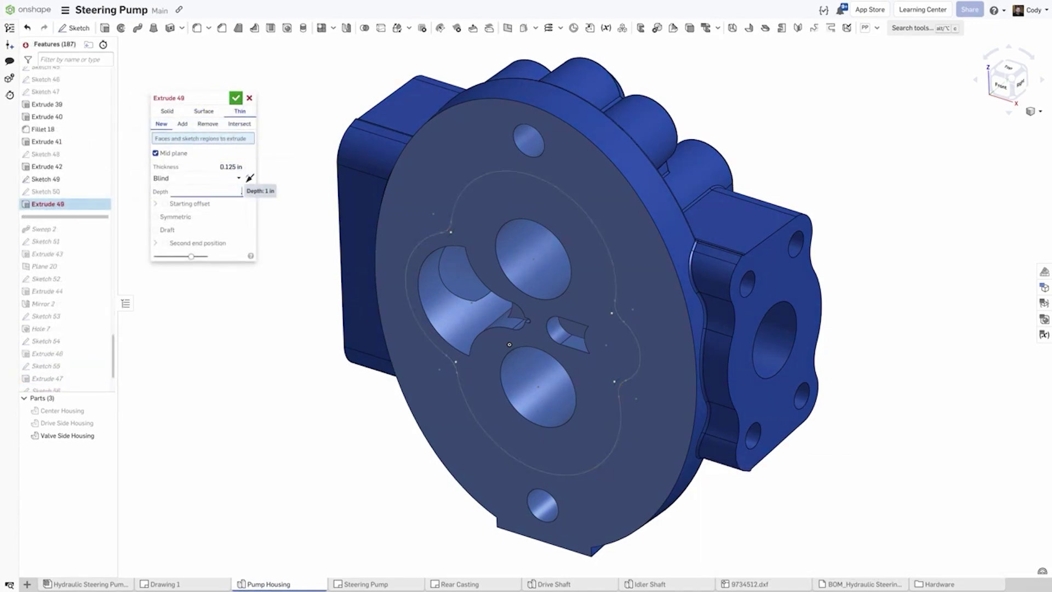
type("0.06")
key("Return")
left_click(57, 179)
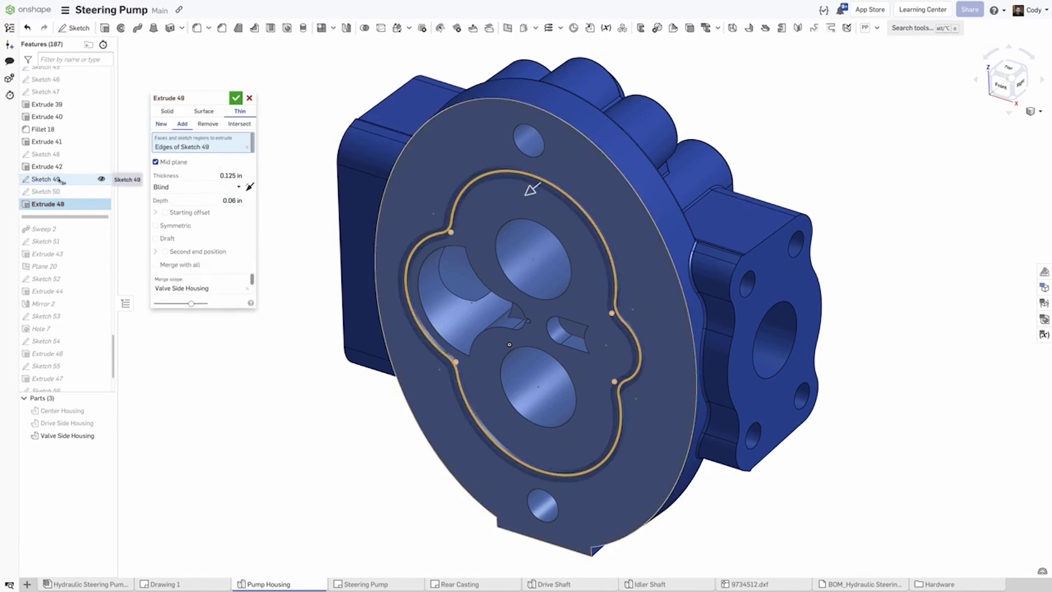
left_click(236, 97)
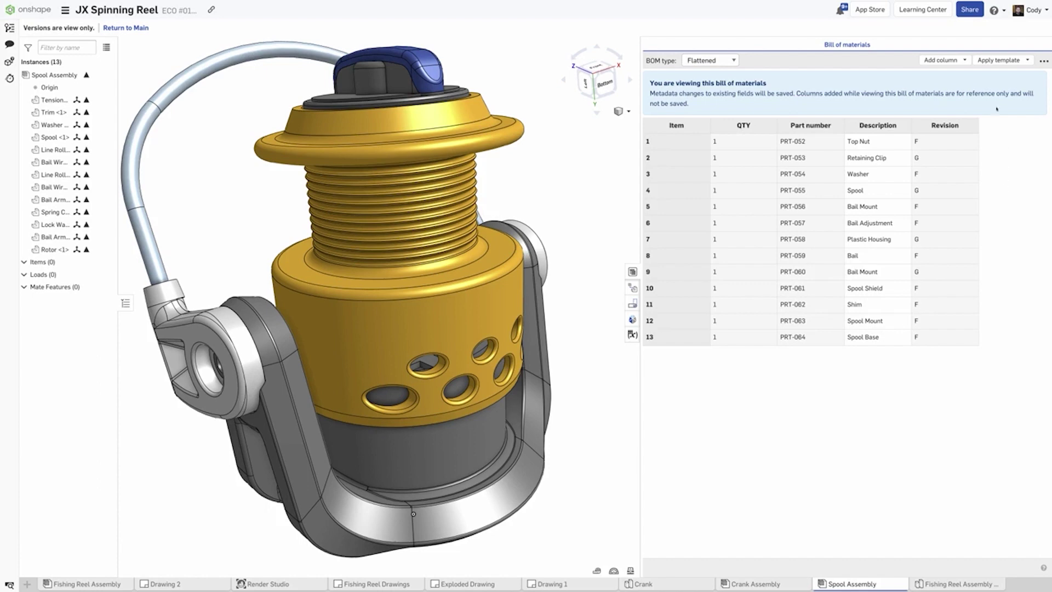
Choose Category from the Add column list of the Spool Assembly BOM
left_click(962, 61)
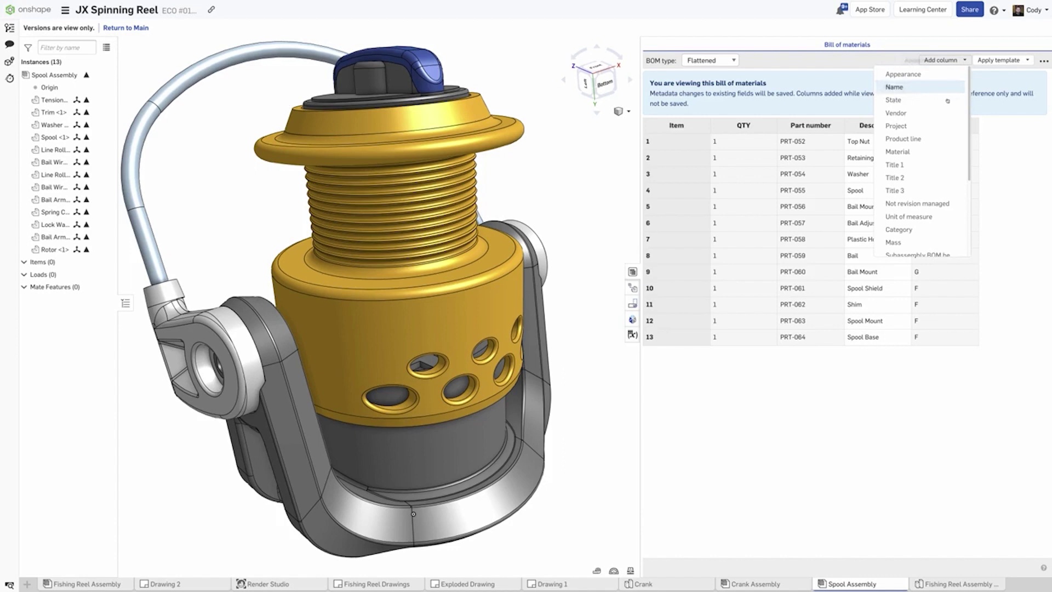
scroll(921, 137, "down", 1)
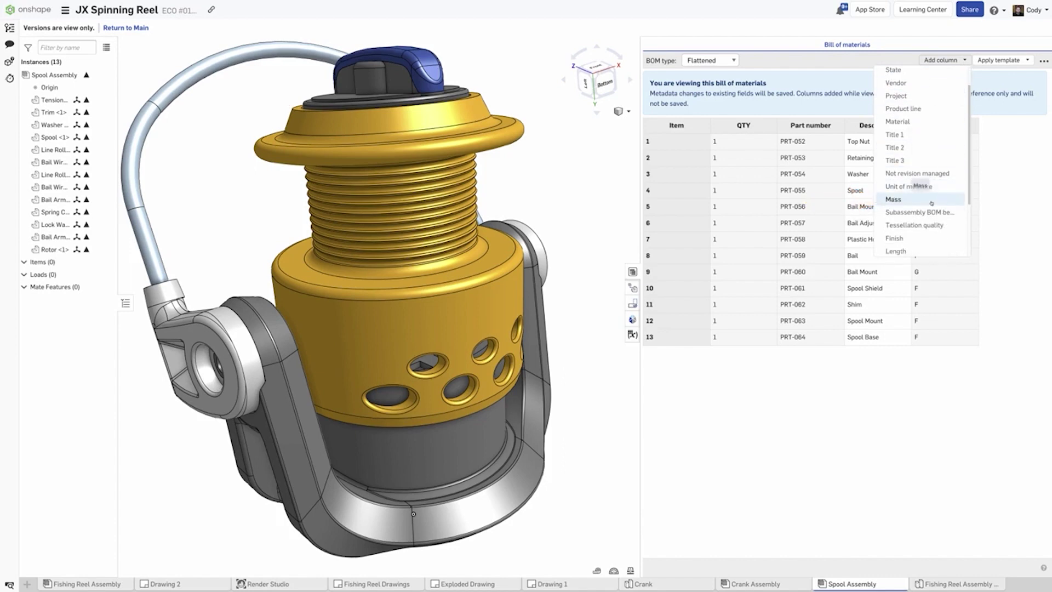
left_click(932, 202)
left_click(913, 375)
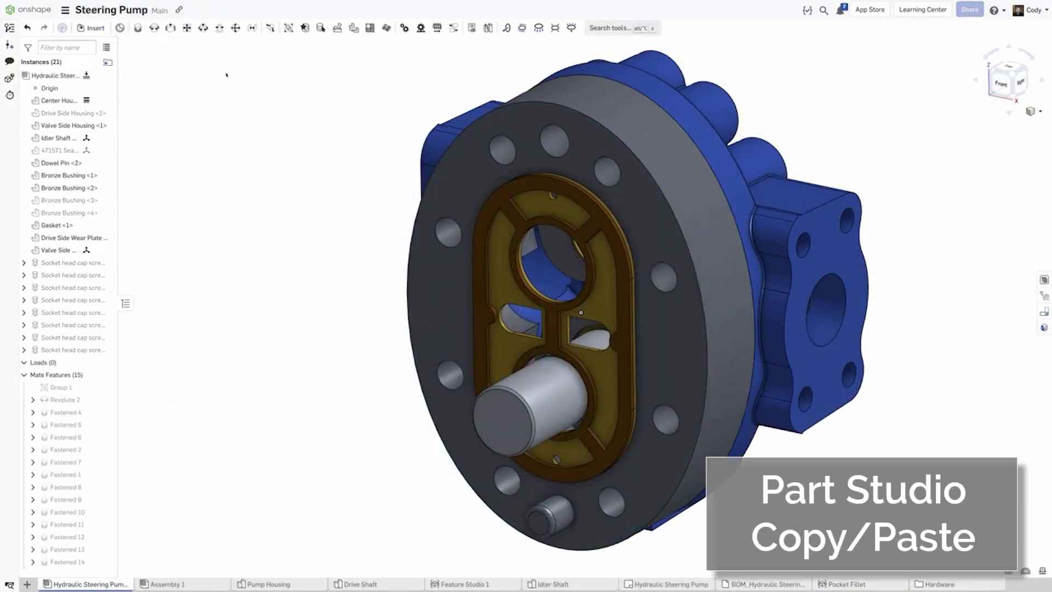
Copy Dowel Pin <2> and paste a copy into the assembly
right_click(93, 162)
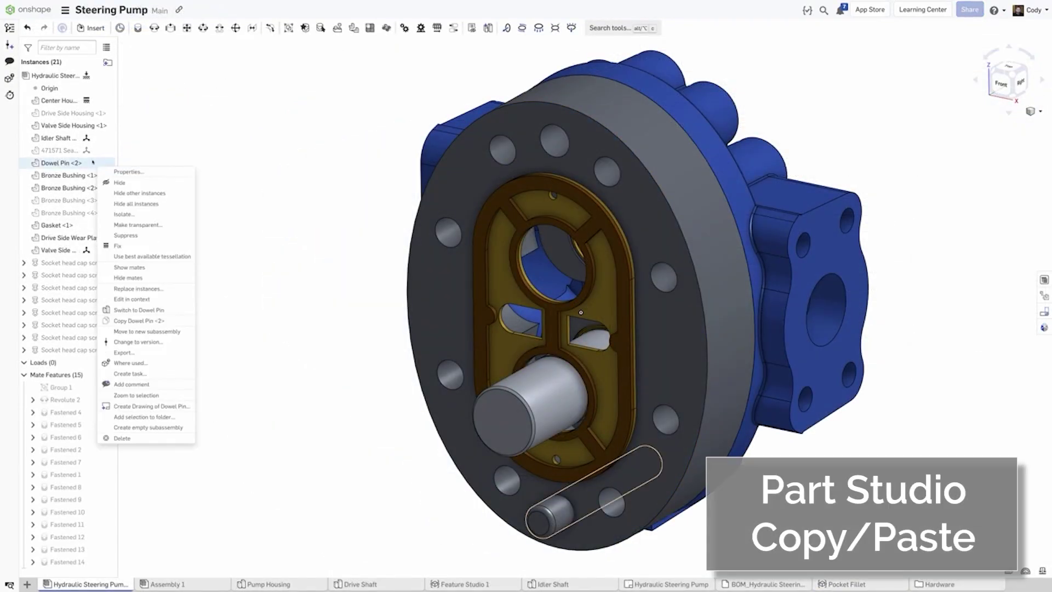
left_click(167, 321)
right_click(291, 134)
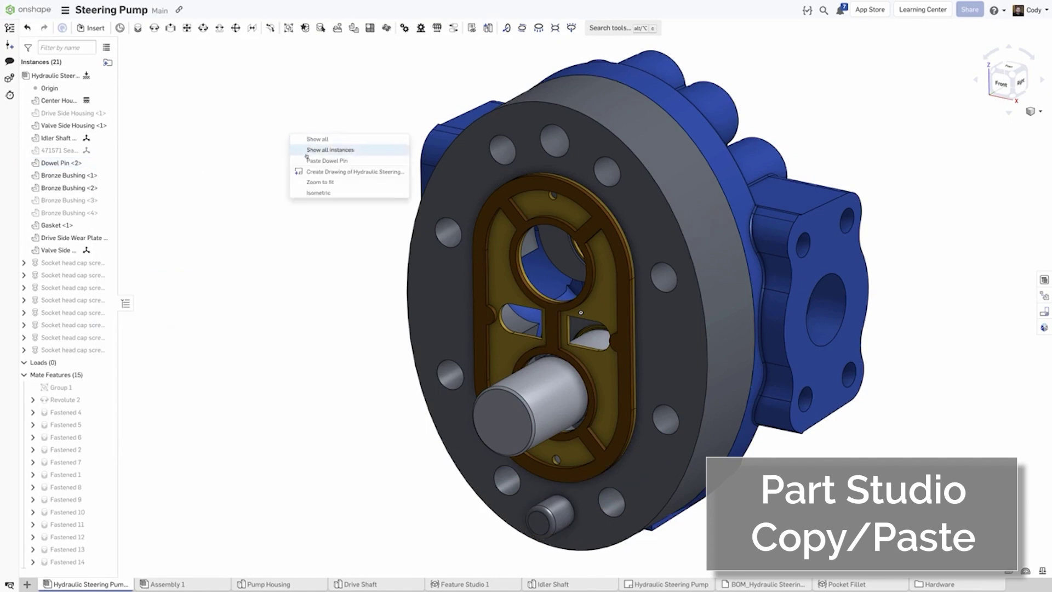
left_click(312, 151)
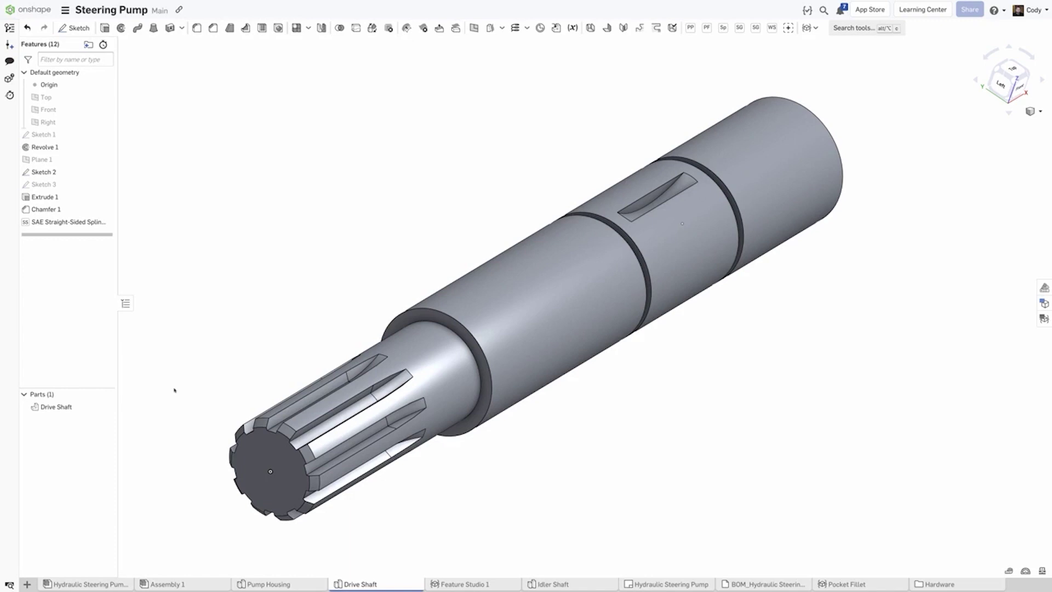
Copy the Drive Shaft part and paste it into the Hydraulic Steering Pump assembly
right_click(77, 407)
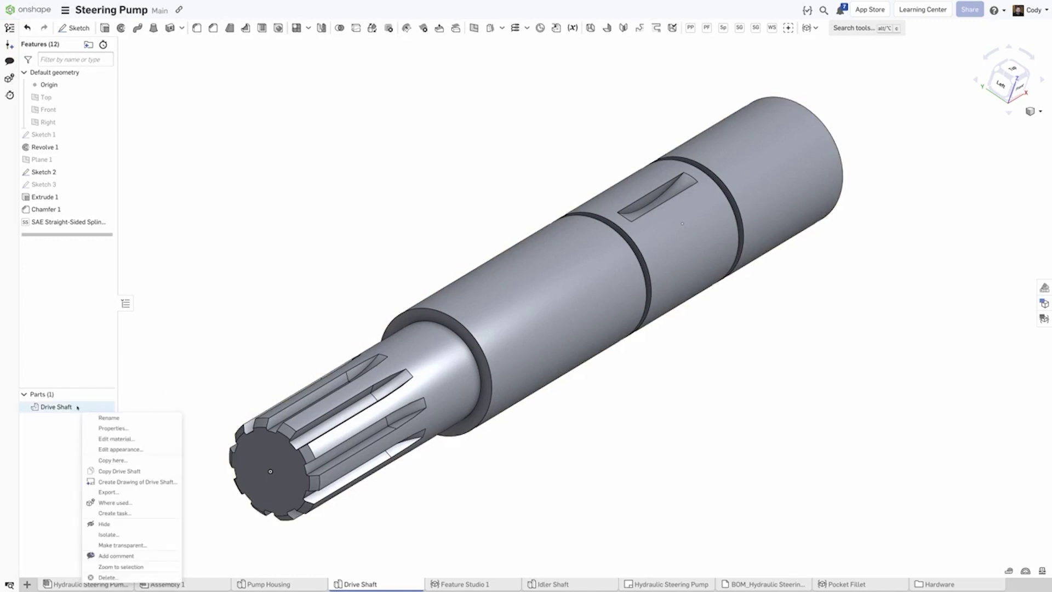
left_click(112, 471)
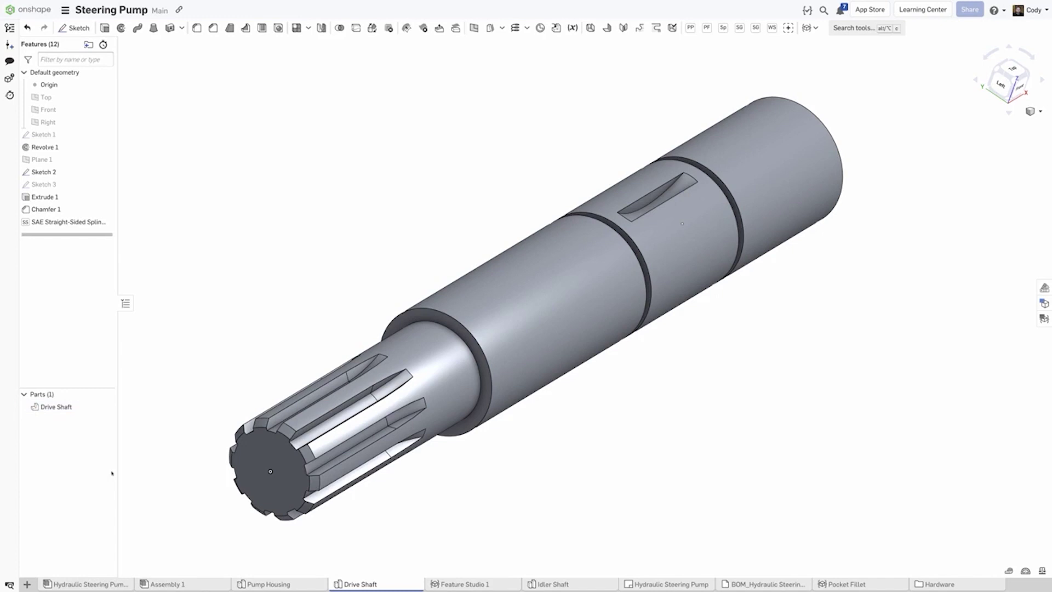
left_click(88, 584)
right_click(229, 372)
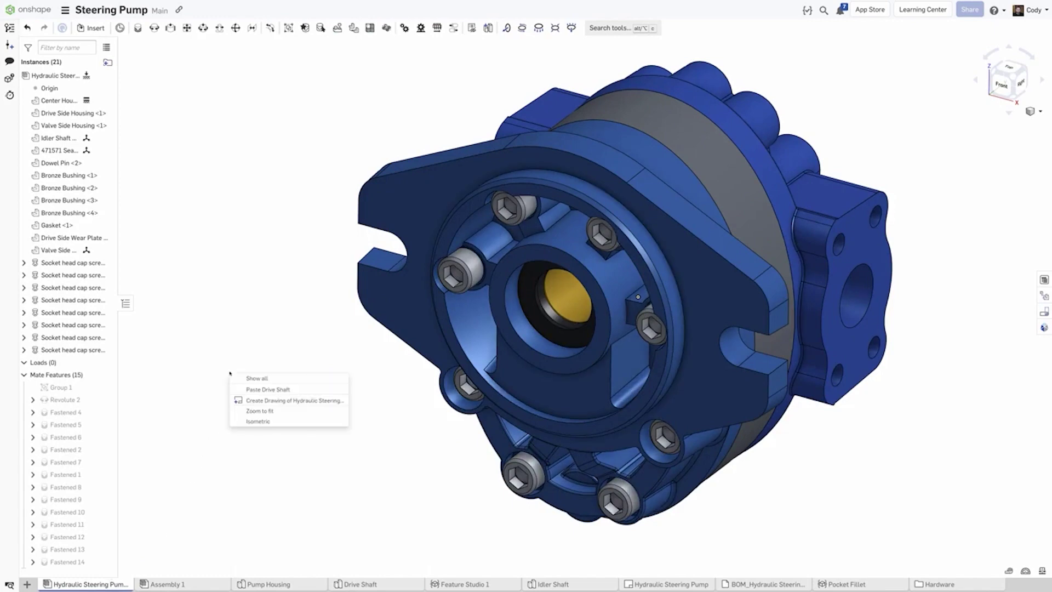
left_click(268, 389)
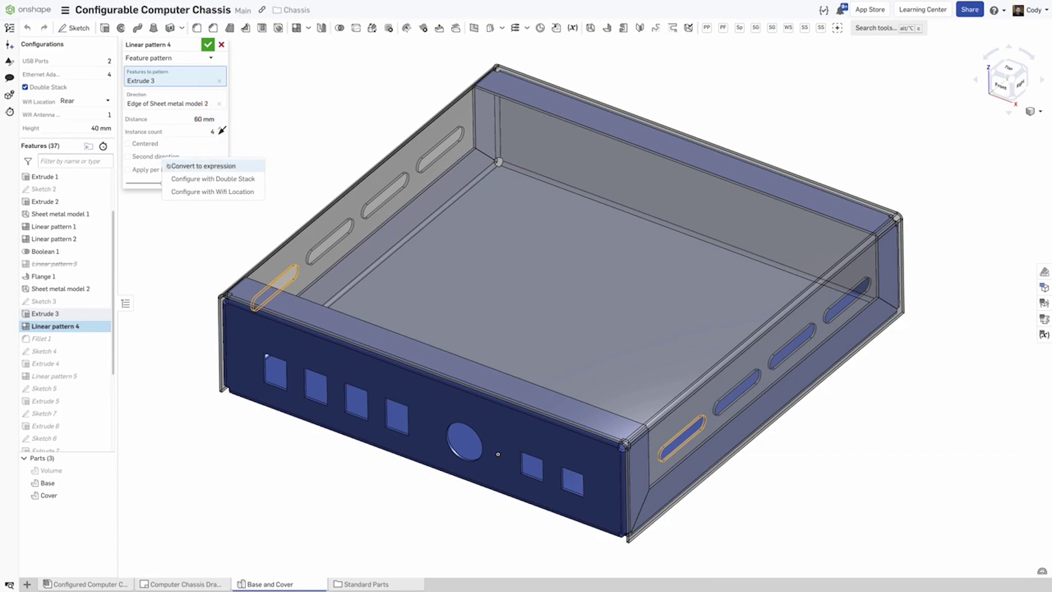
Convert Linear pattern 4's Second direction to the expression #Height>40mm and apply
left_click(168, 166)
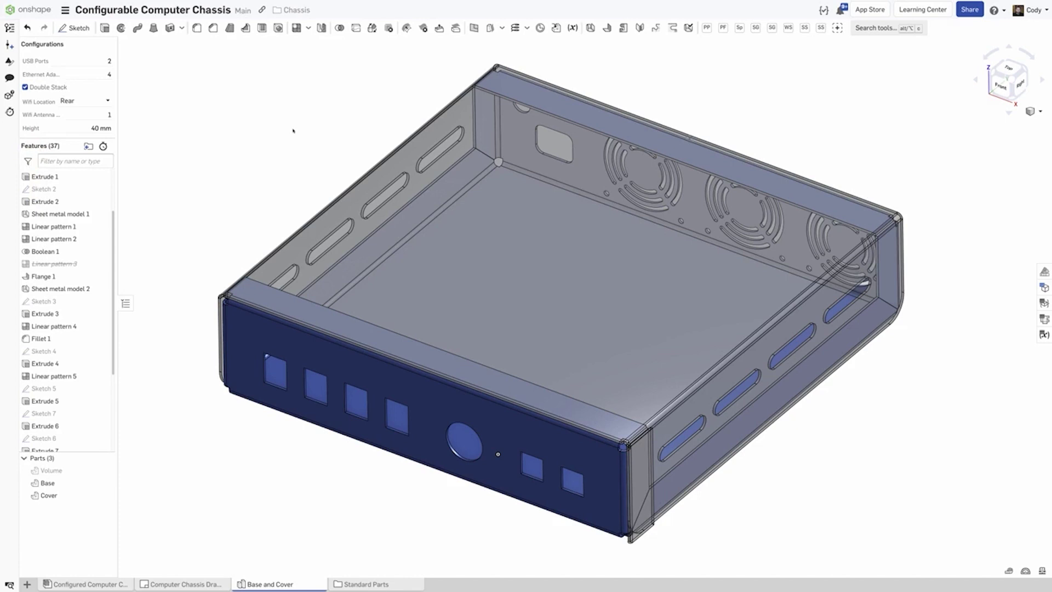
double_click(83, 327)
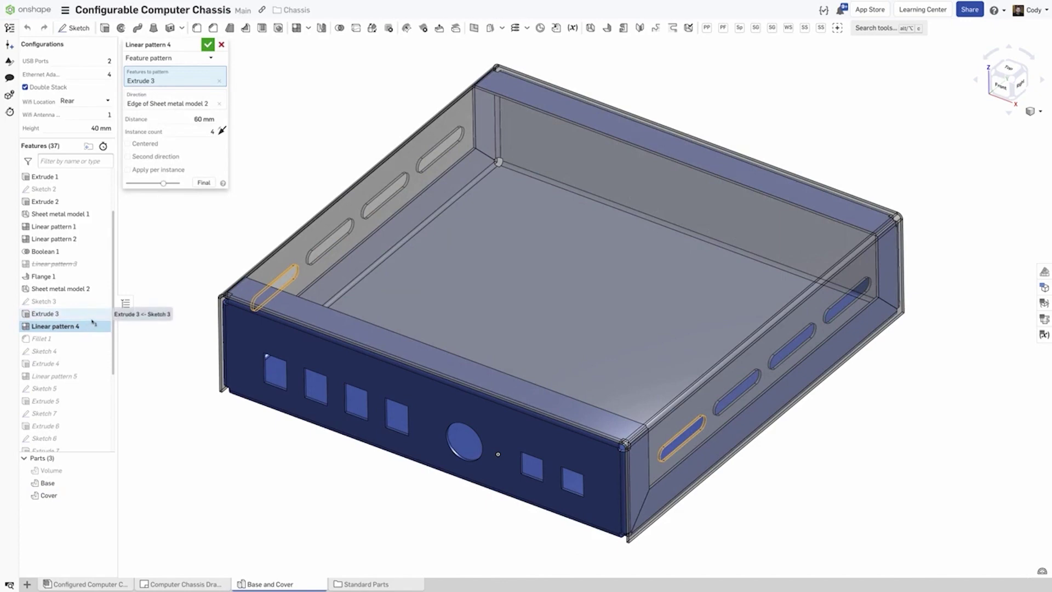
right_click(163, 158)
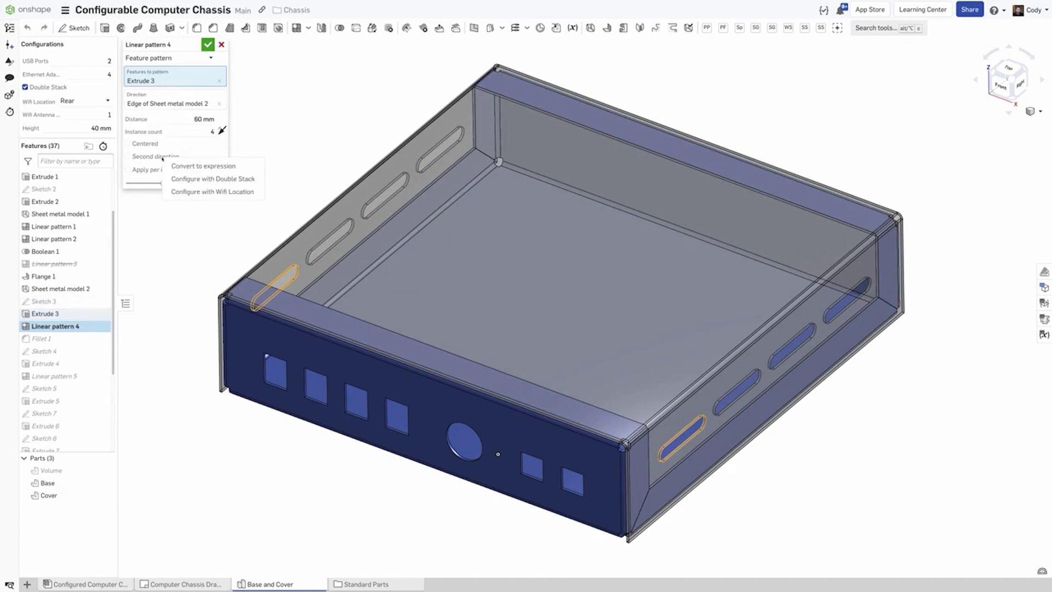
left_click(168, 165)
type("#")
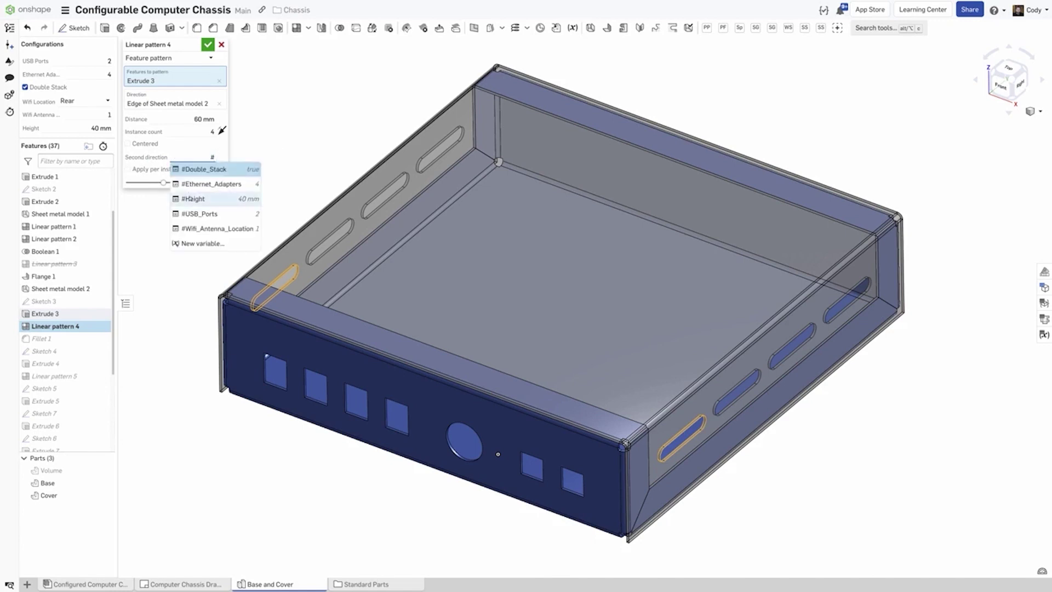
left_click(192, 198)
type(">40mm")
key("Return")
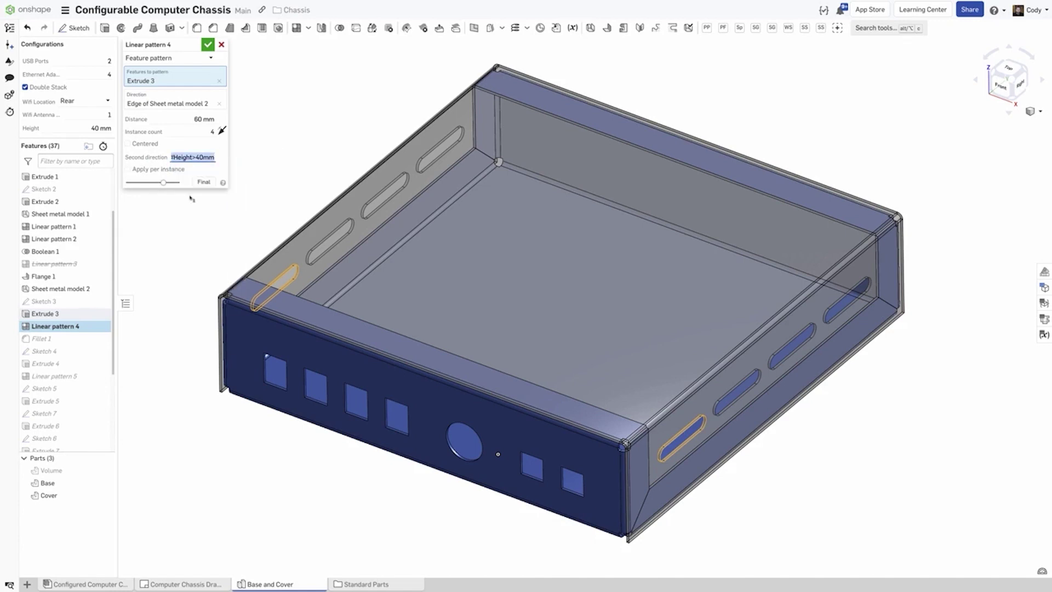
left_click(208, 45)
Set the Height configuration value to 90 mm
left_click(101, 127)
type("90")
key("Return")
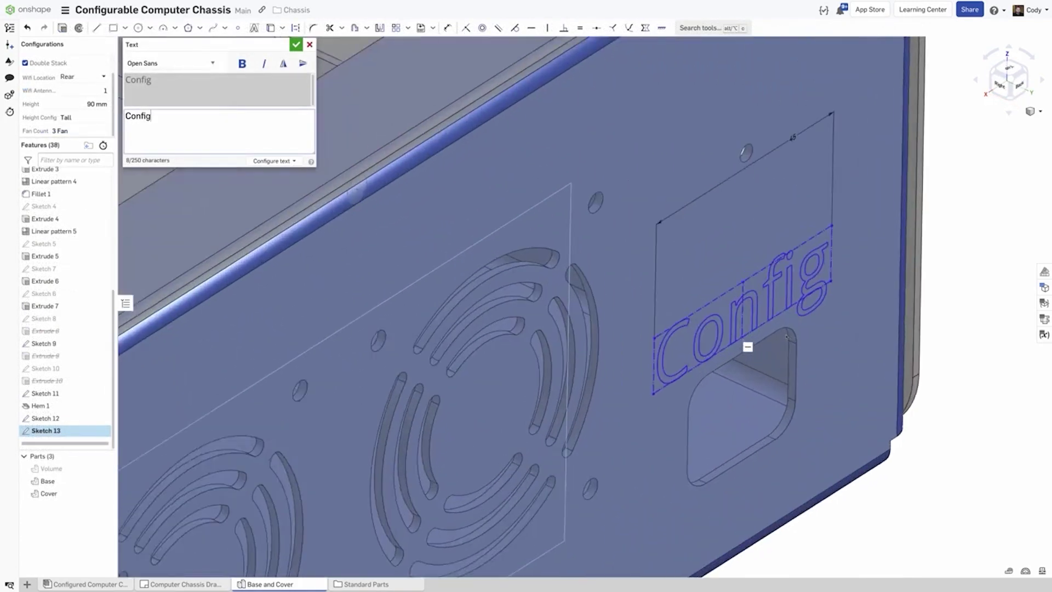
Convert the Sketch 13 text to an expression using #Height_Config and #Fan_Count
right_click_drag(354, 192, 314, 193)
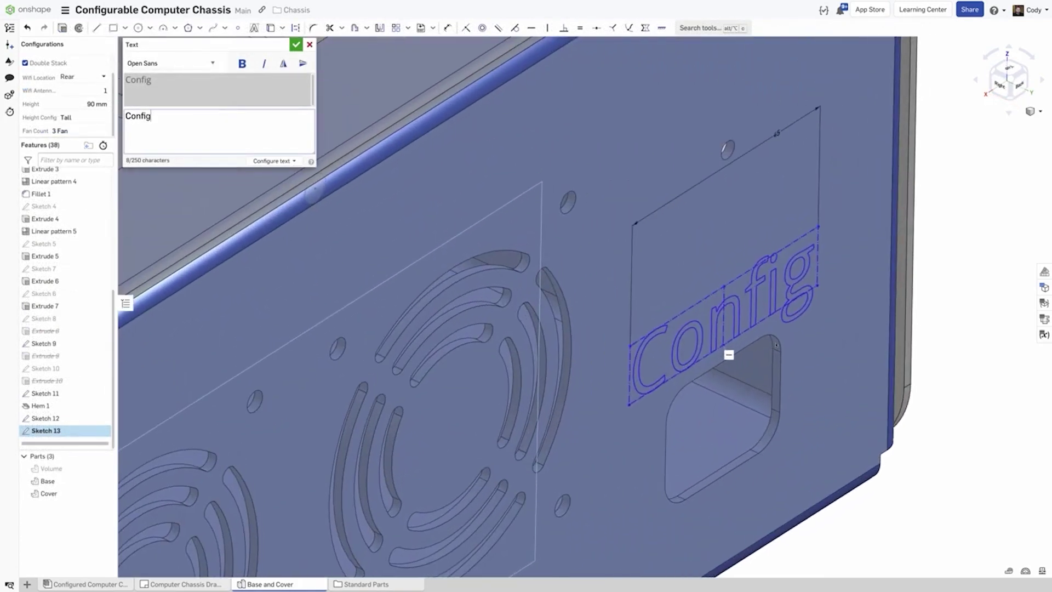
left_click(283, 127)
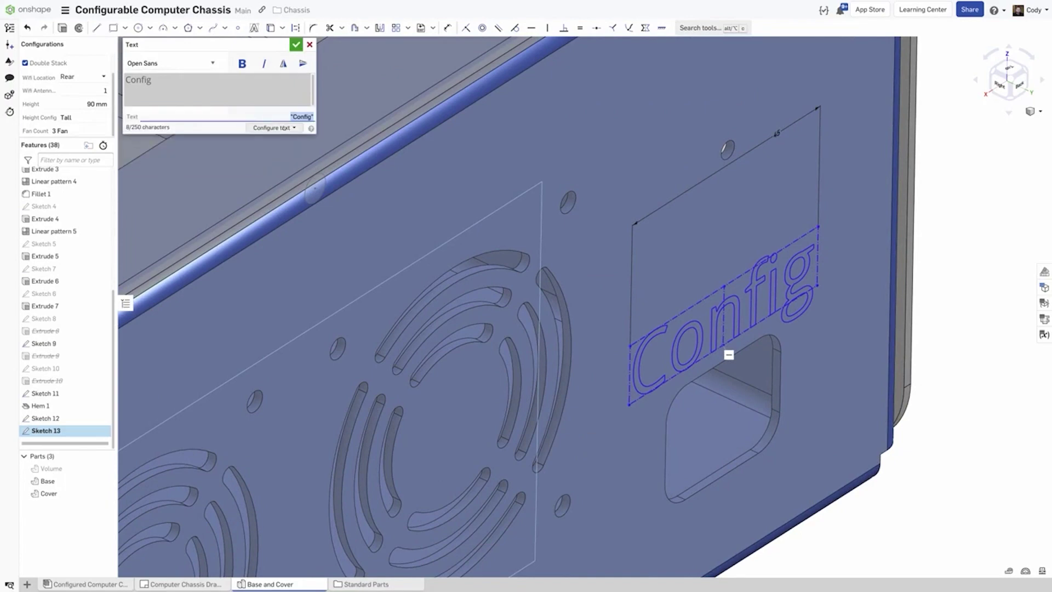
key("ctrl+v")
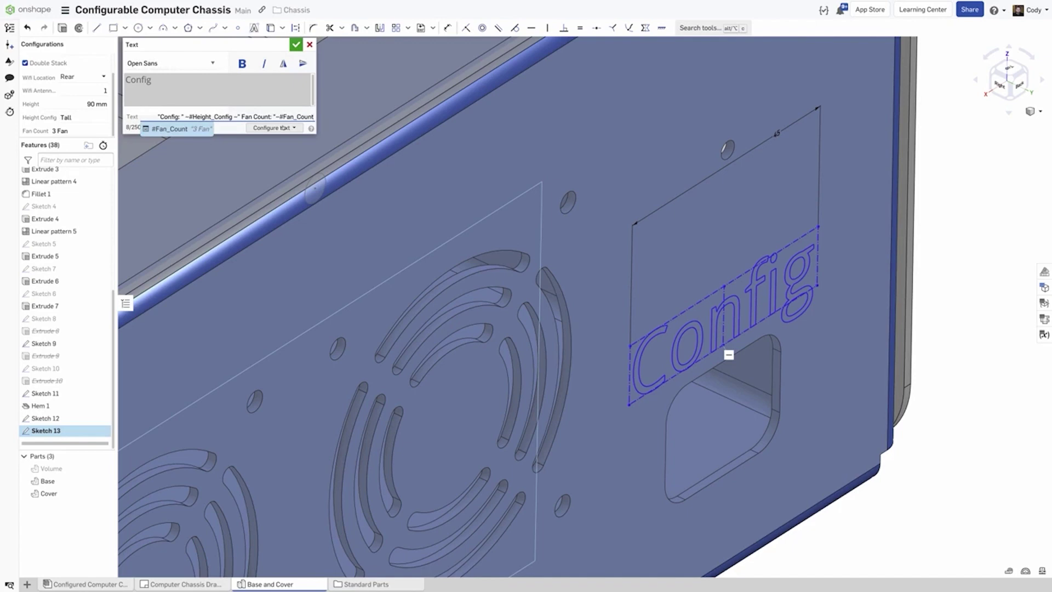
key("Return")
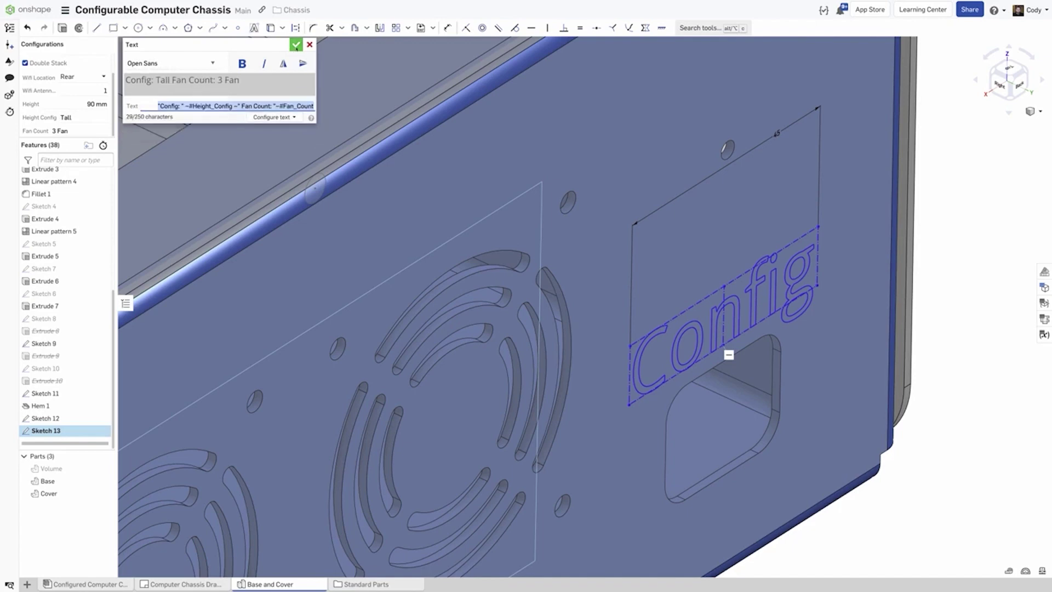
left_click(295, 45)
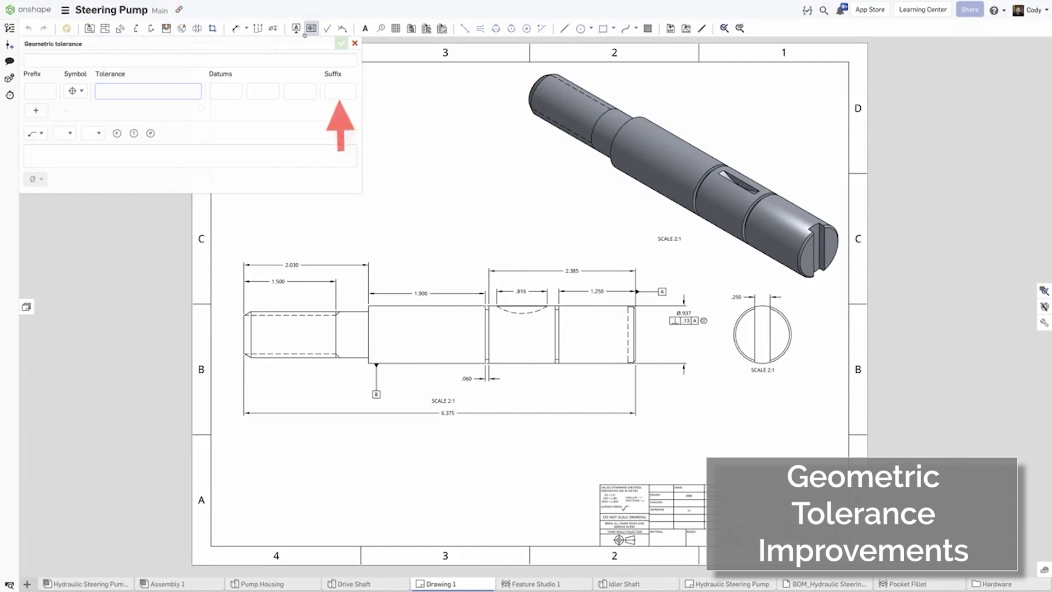
Place a 2X circularity frame of .005 to datum B beside the .060 dimension
left_click(76, 91)
left_click(90, 120)
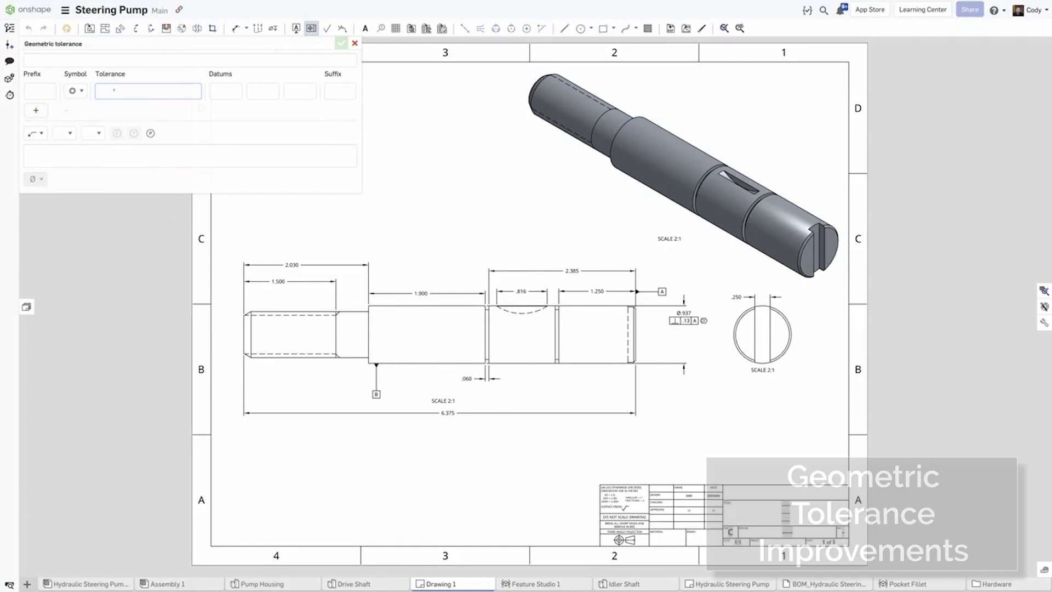
left_click(40, 91)
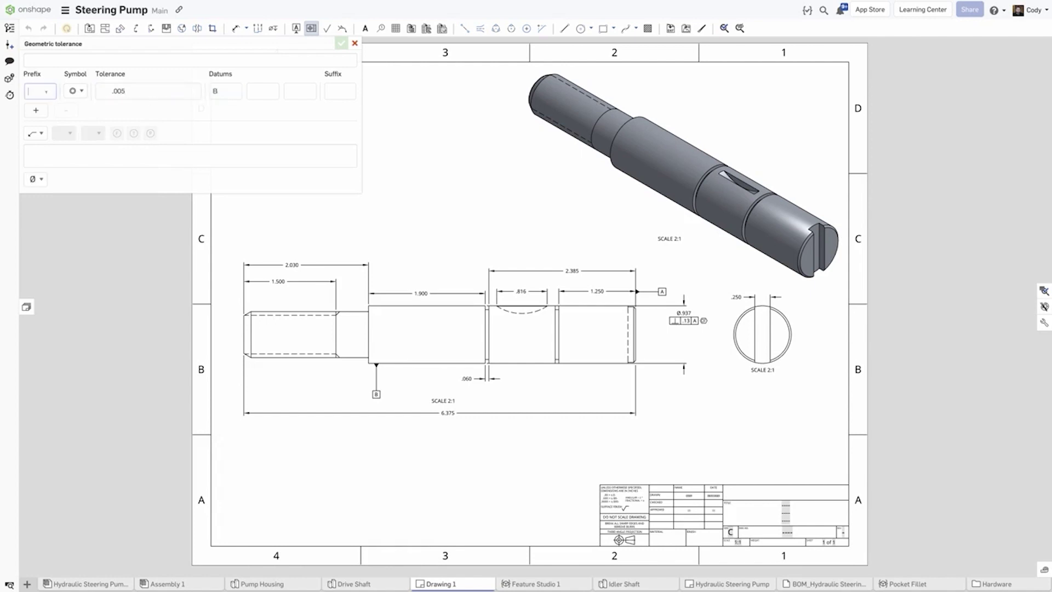
left_click(455, 380)
scroll(455, 381, "up", 3)
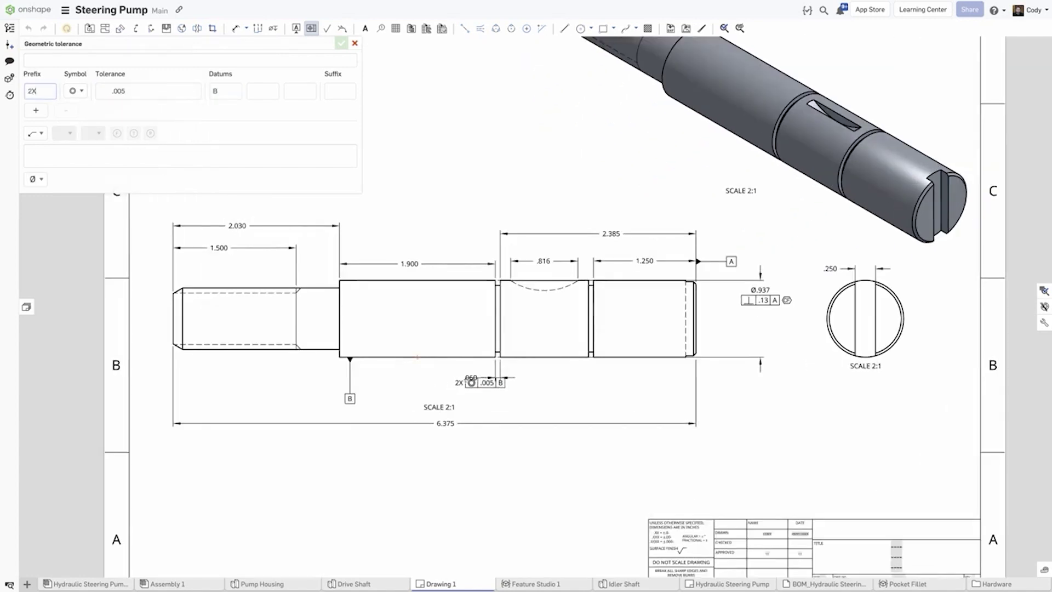
key("Escape")
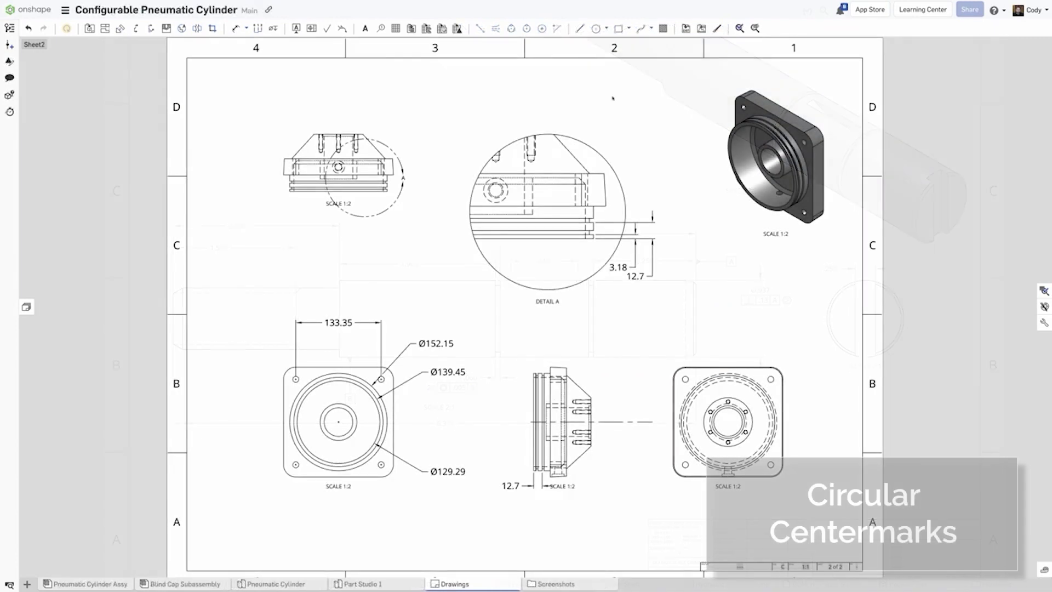
Start a circular centermark on the end view with the bolt holes
left_click(541, 28)
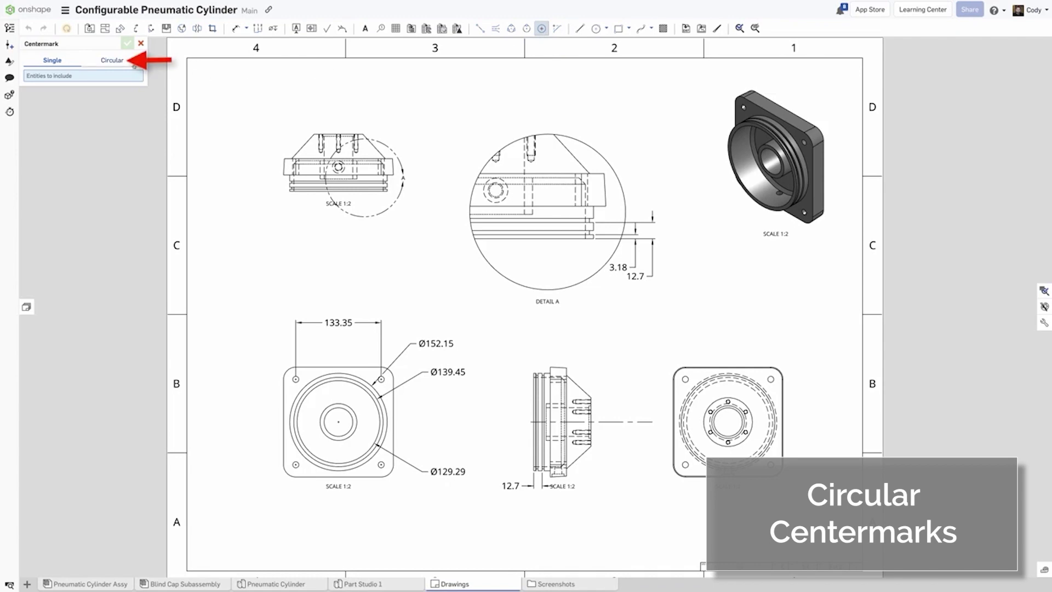
left_click(122, 61)
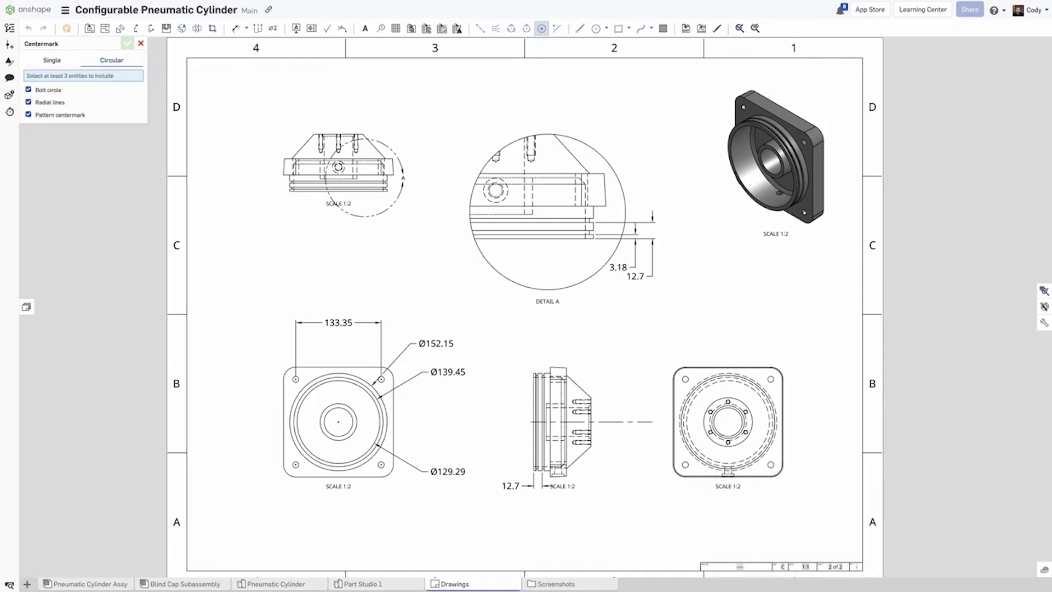
scroll(732, 425, "up", 8)
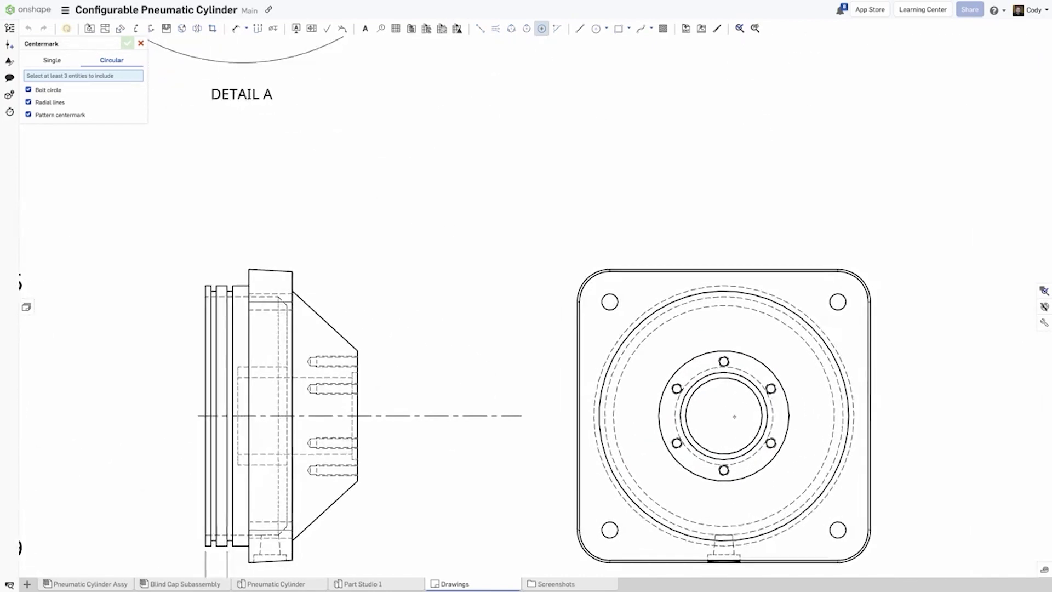
middle_click_drag(731, 425, 700, 256)
scroll(700, 256, "up", 2)
Place the bolt-circle centermark through all six small holes, with radial lines turned off
left_click(619, 295)
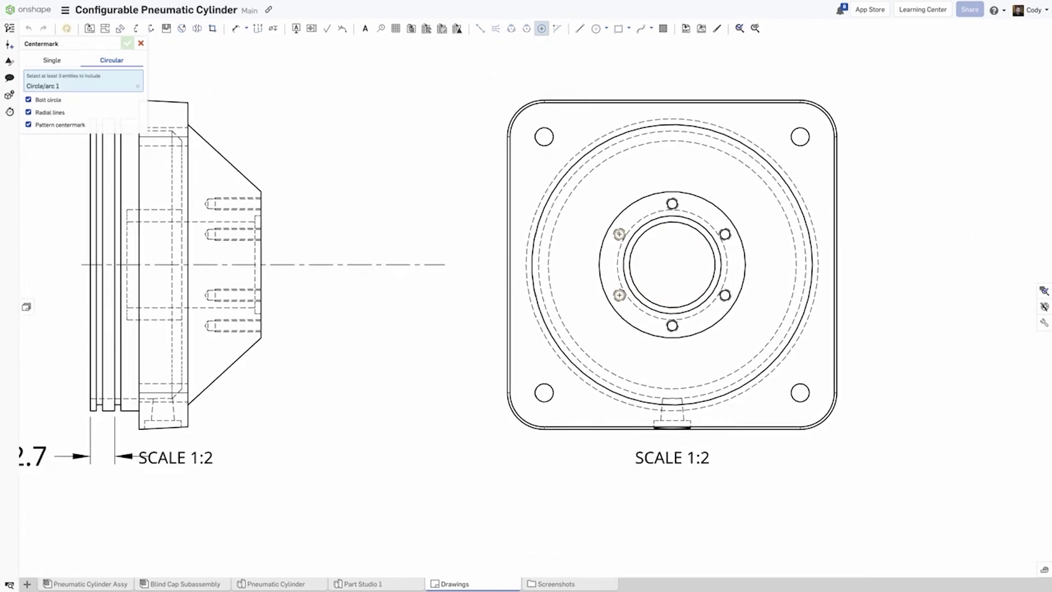
left_click(619, 233)
left_click(672, 204)
left_click(725, 234)
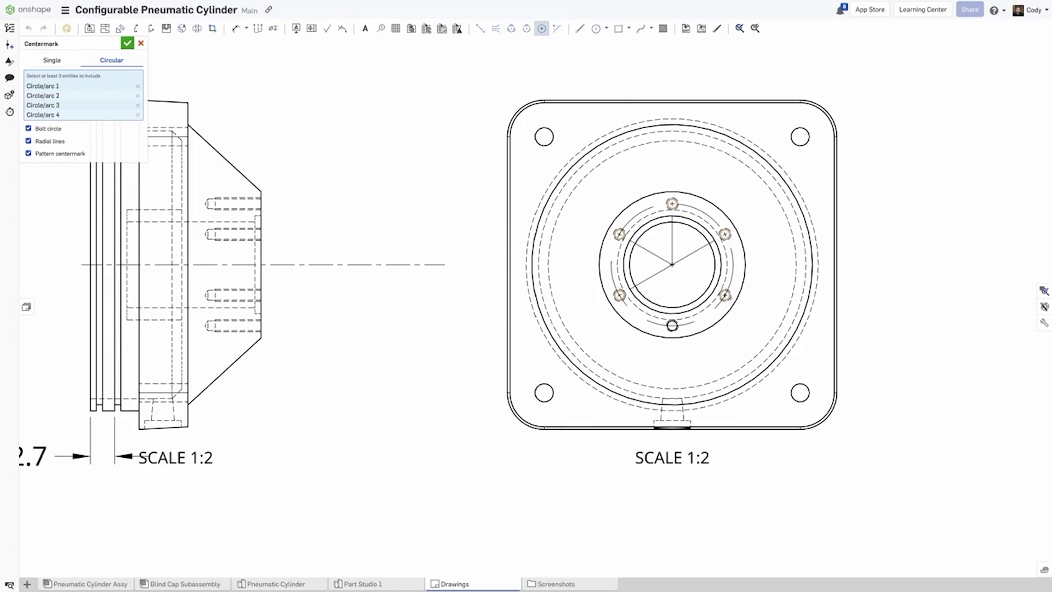
left_click(725, 295)
left_click(672, 325)
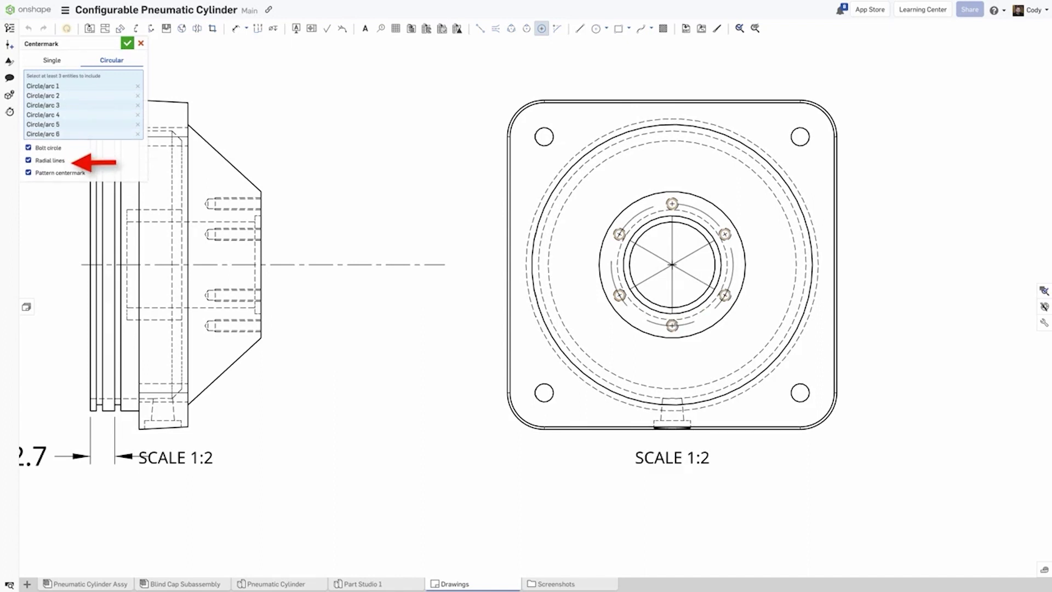
left_click(53, 161)
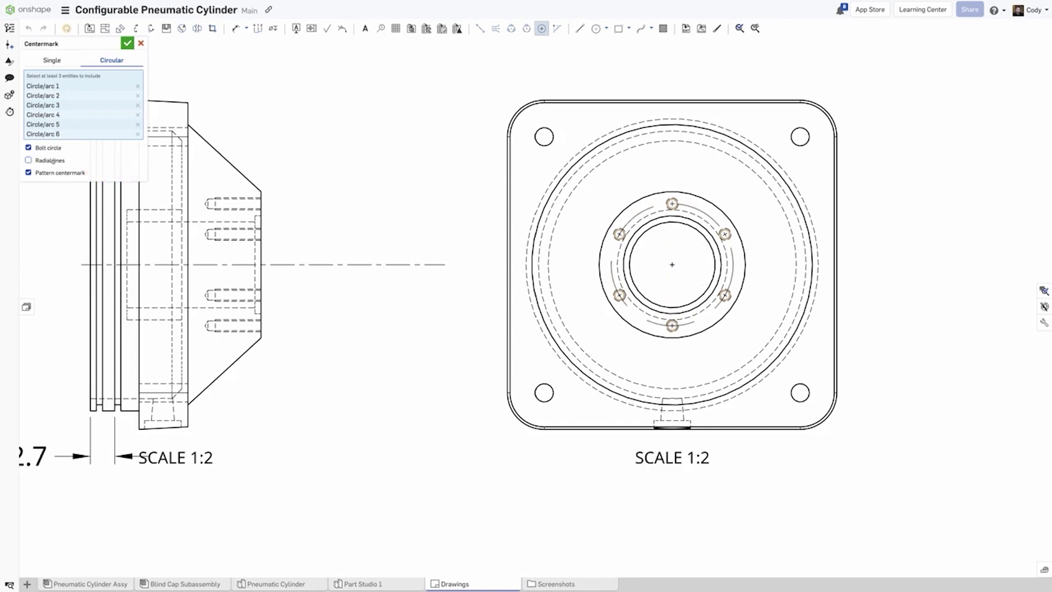
left_click(127, 43)
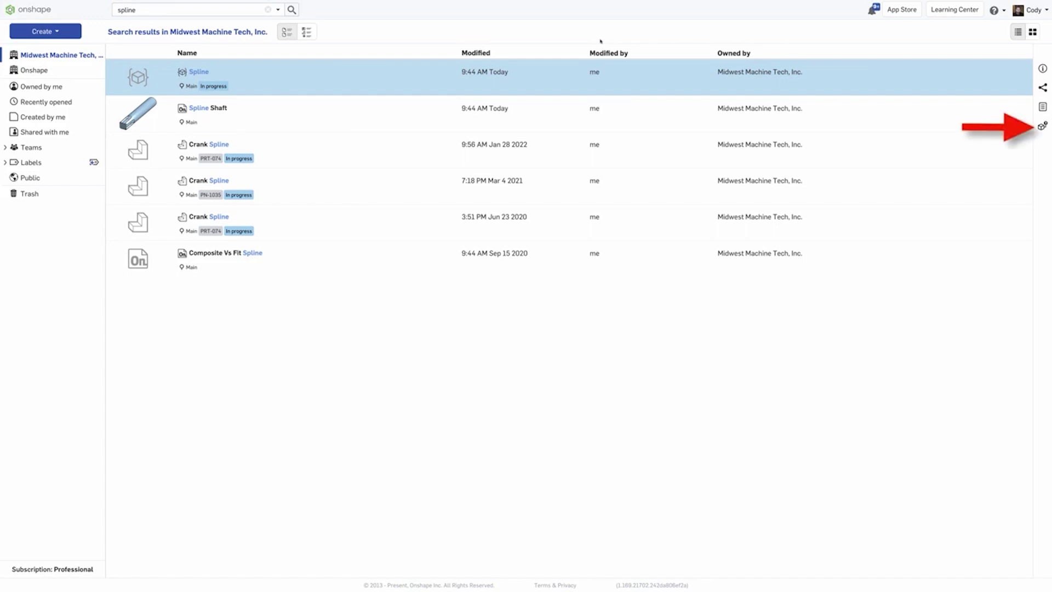
List where Spline Feature Studio V2 is used: Fixture Plate, Gearing Shaft, Landing Gear, Saw
left_click(1042, 126)
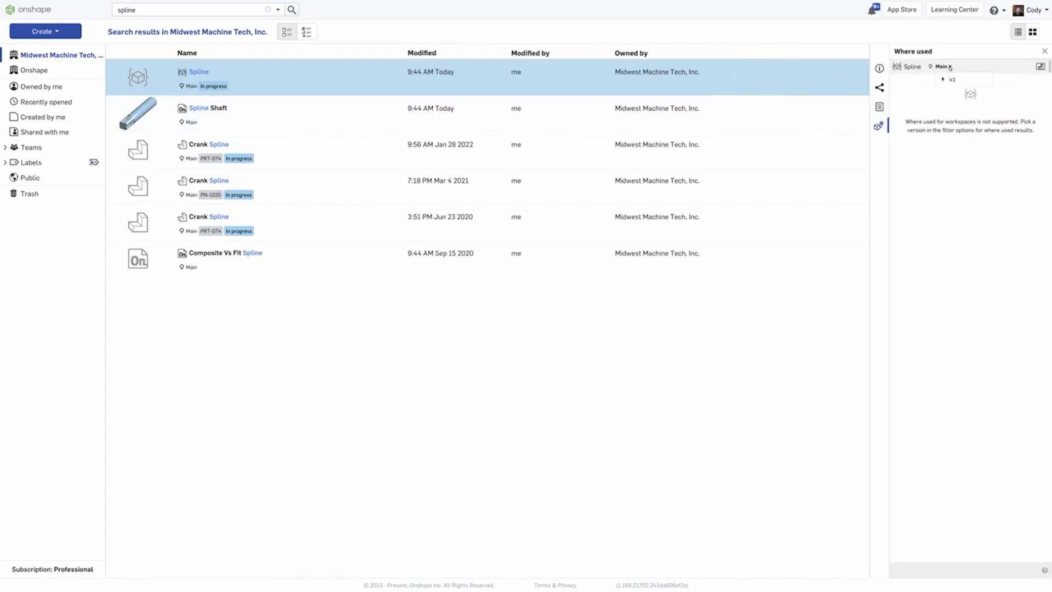
left_click(952, 79)
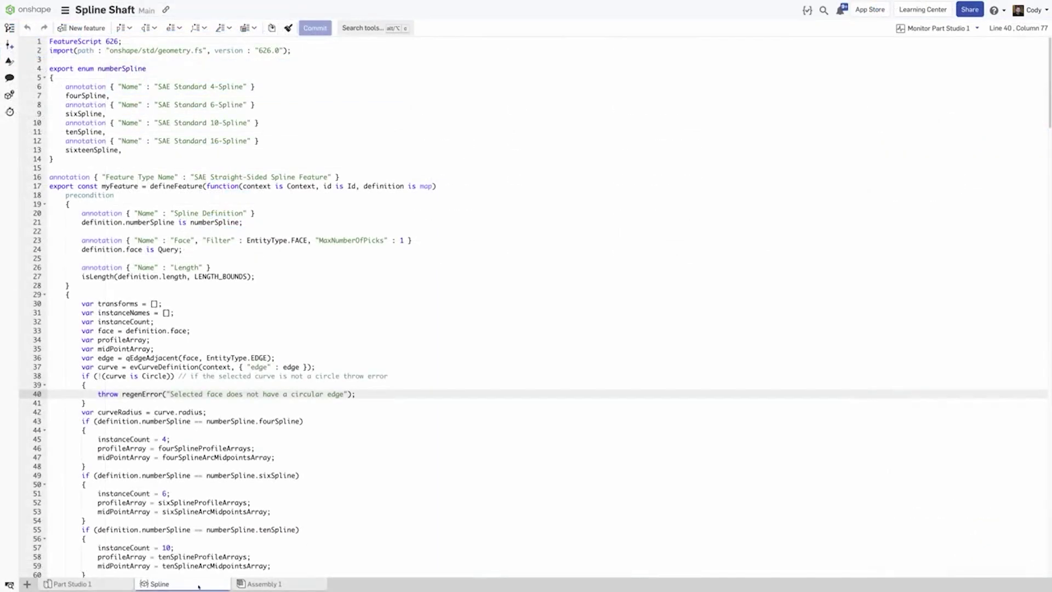
right_click(198, 586)
left_click(164, 549)
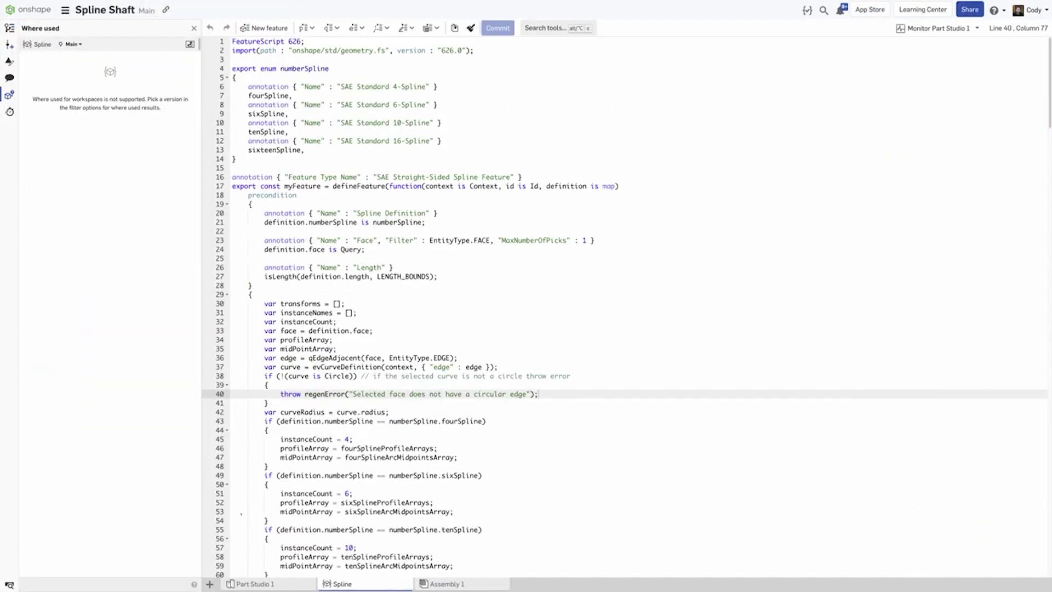
left_click(72, 44)
left_click(78, 60)
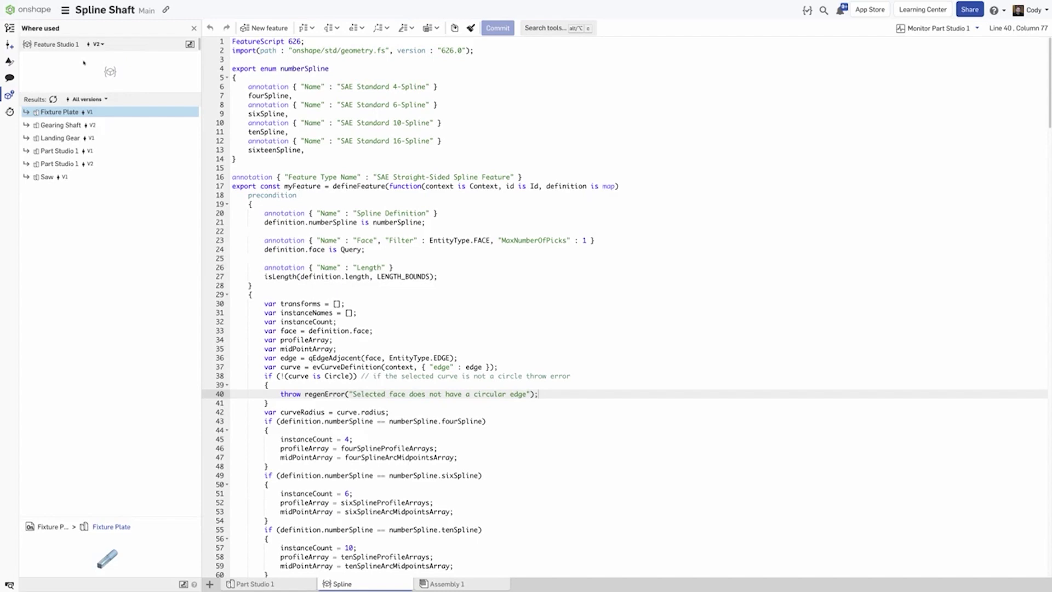